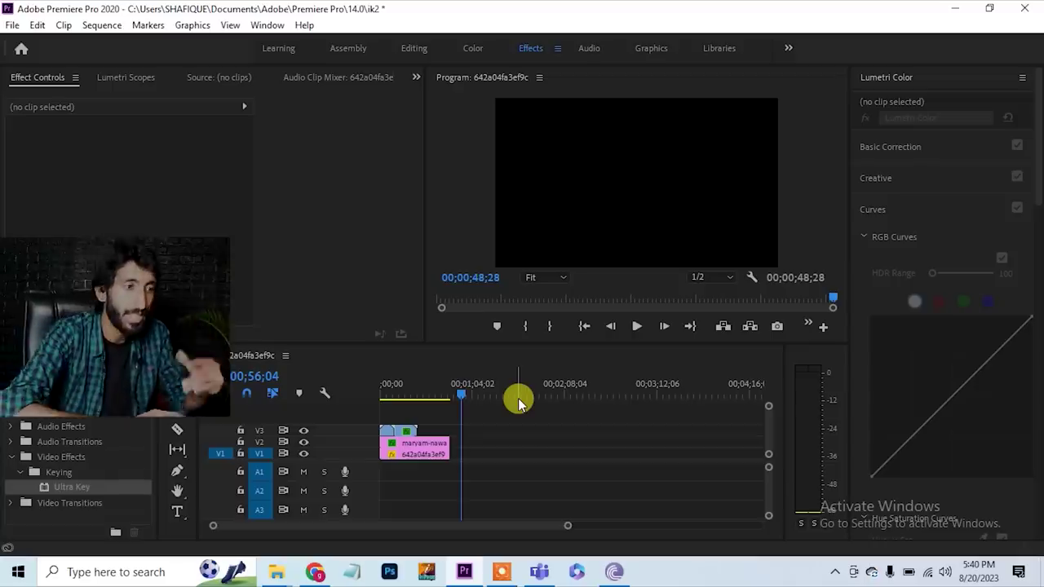
# Step: Add the Firefly lion and fox in forest 47538 image from Downloads to track V2 in the Premiere Pro timeline, after the existing clips
pyautogui.click(951, 10)
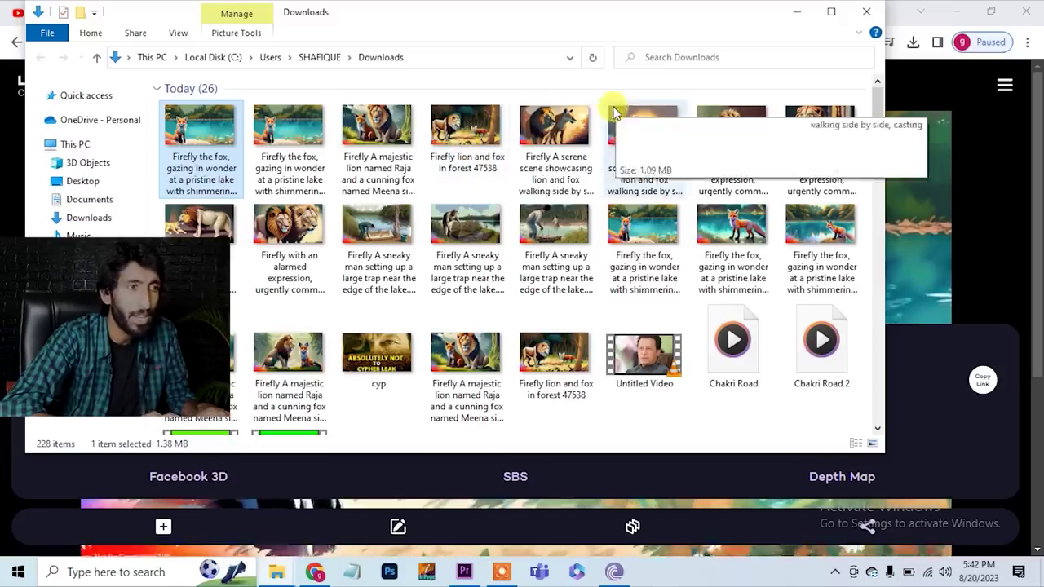
pyautogui.click(489, 135)
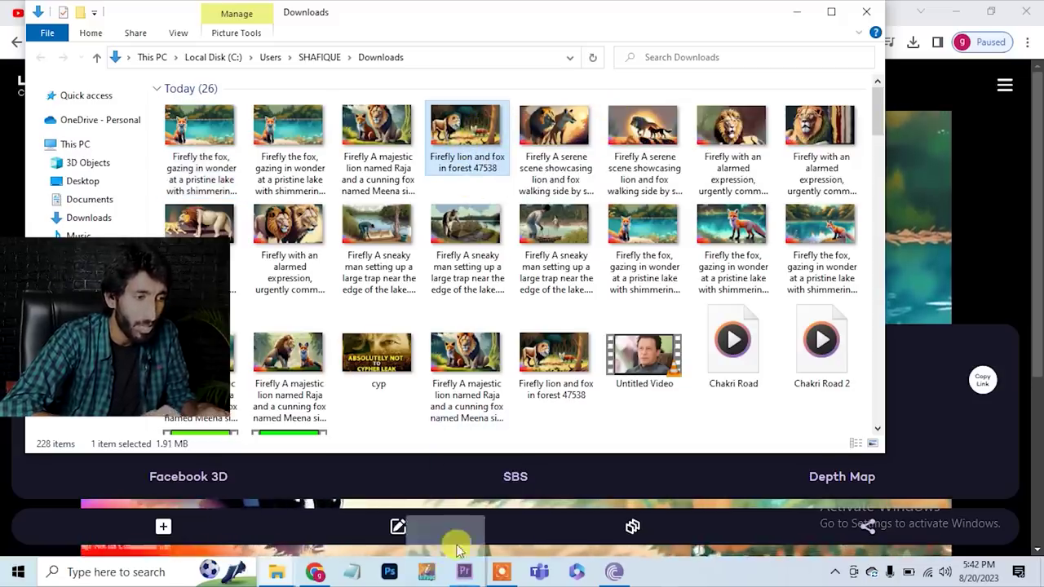
pyautogui.click(465, 571)
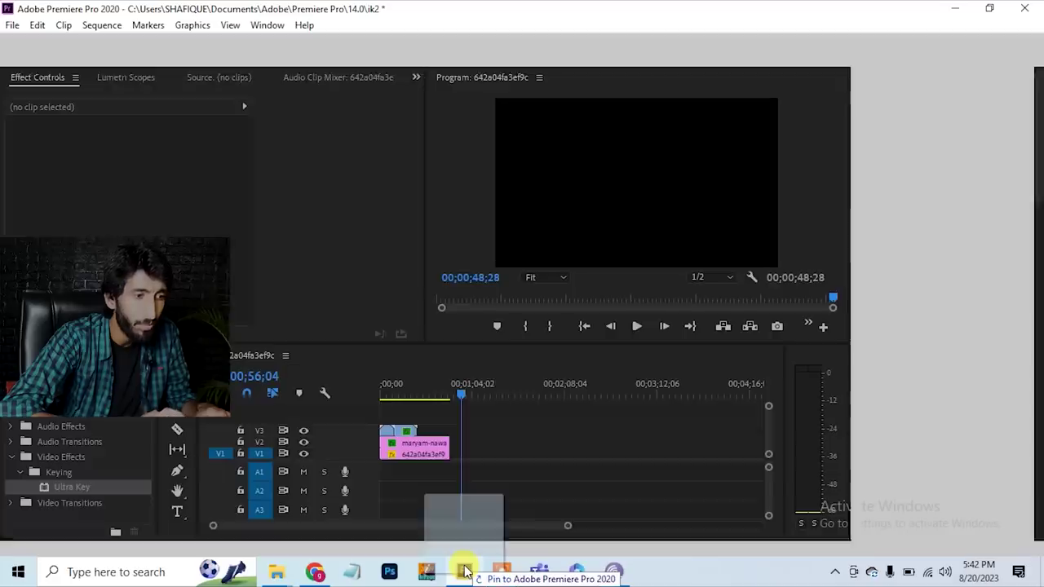
pyautogui.moveTo(506, 447); pyautogui.dragTo(508, 438)
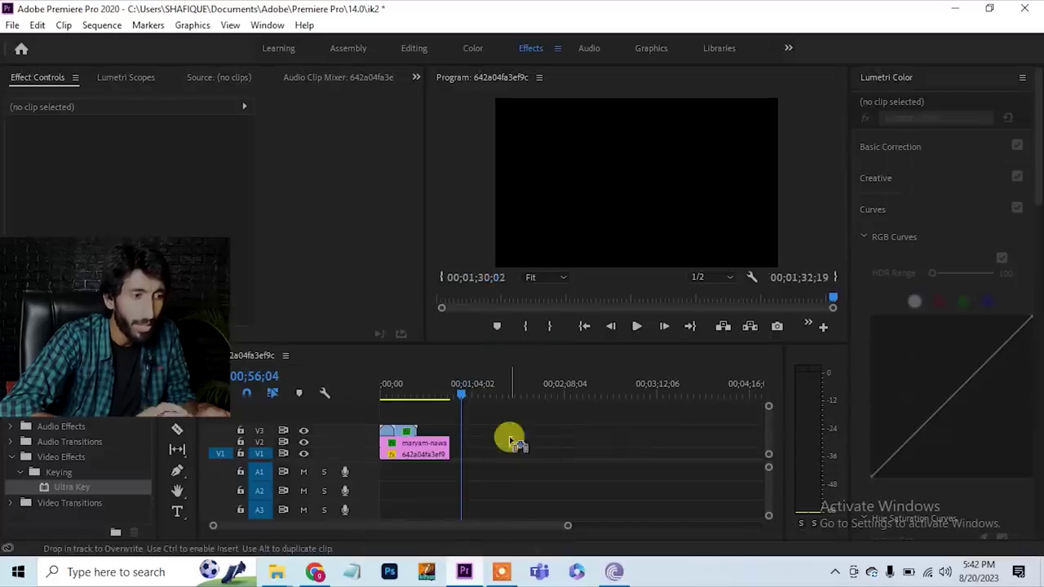
pyautogui.click(508, 397)
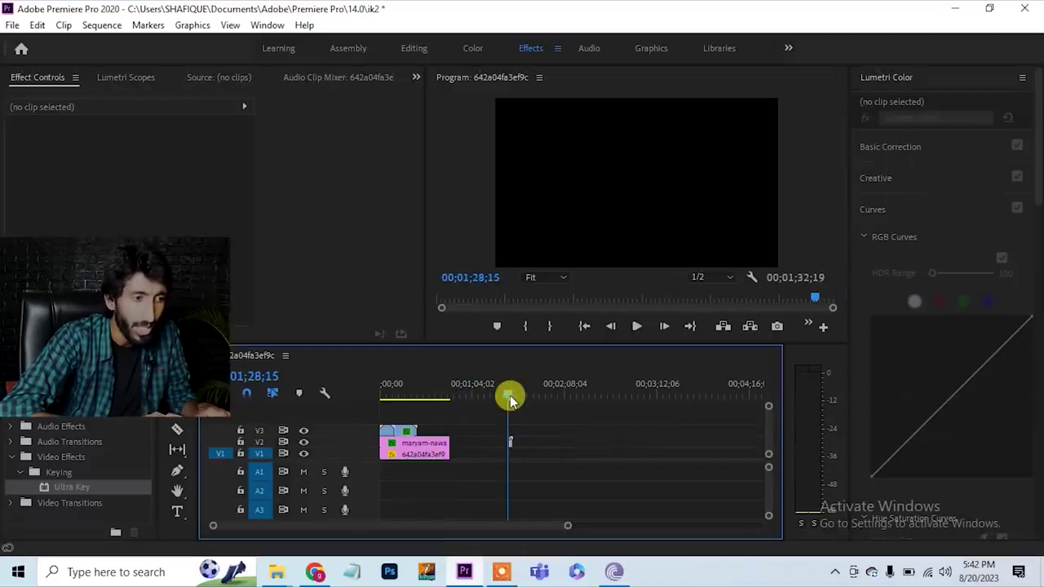
pyautogui.click(514, 397)
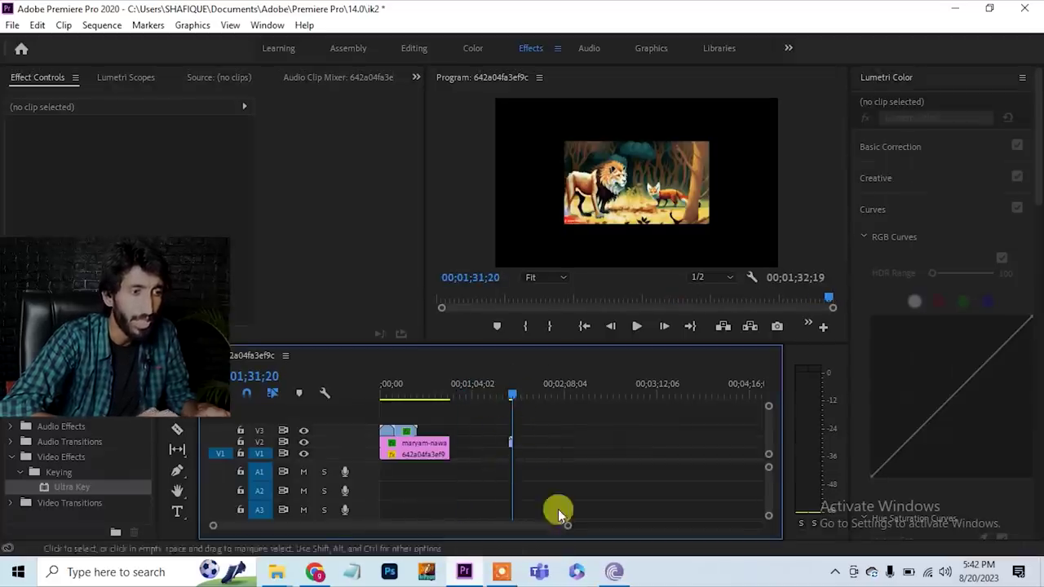
pyautogui.moveTo(568, 527); pyautogui.dragTo(431, 523)
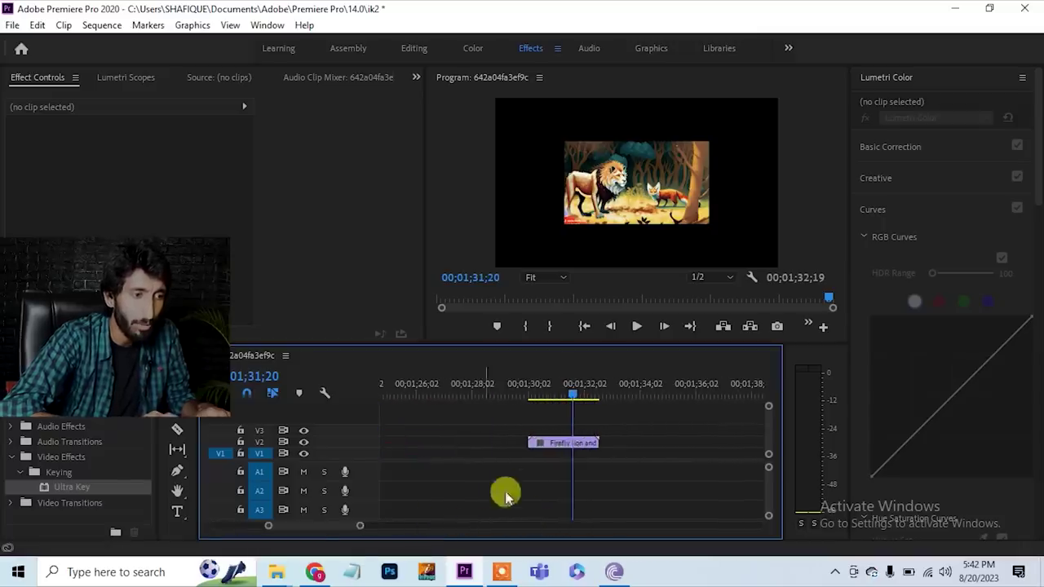
# Step: Scale the lion and fox in forest clip to the frame size
pyautogui.click(573, 447)
pyautogui.rightClick(573, 447)
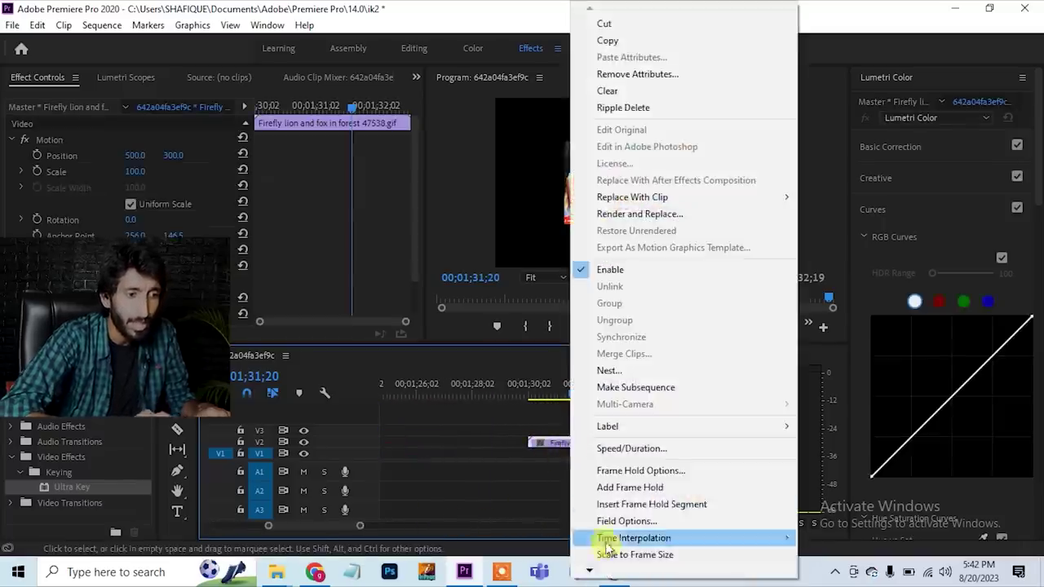
pyautogui.click(621, 555)
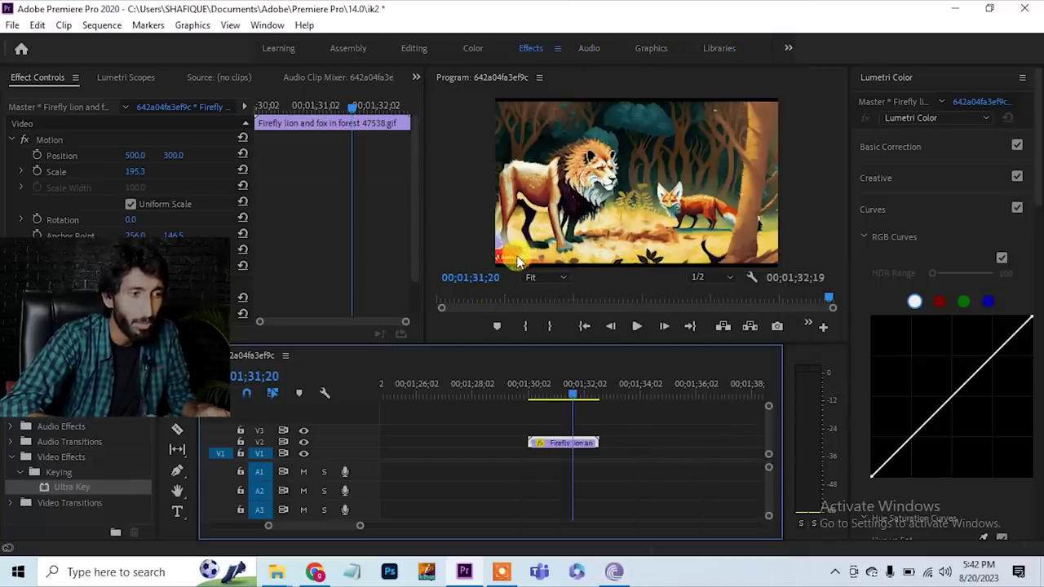
# Step: Add the majestic lion animation and the two fox-at-the-lake animations from Downloads to track V2 alongside the lion and fox clip
pyautogui.moveTo(278, 575)
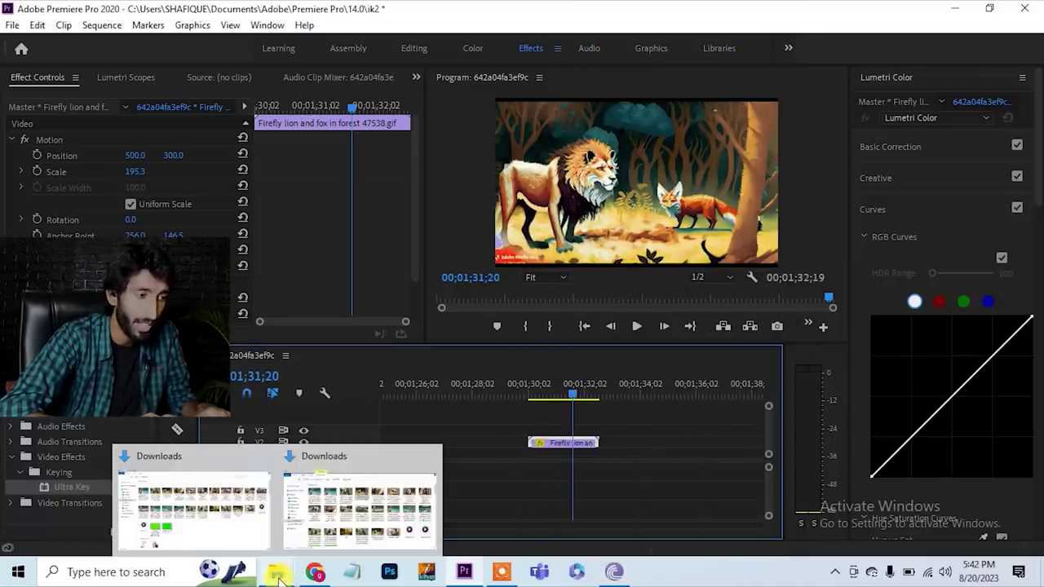
pyautogui.click(371, 514)
pyautogui.click(377, 134)
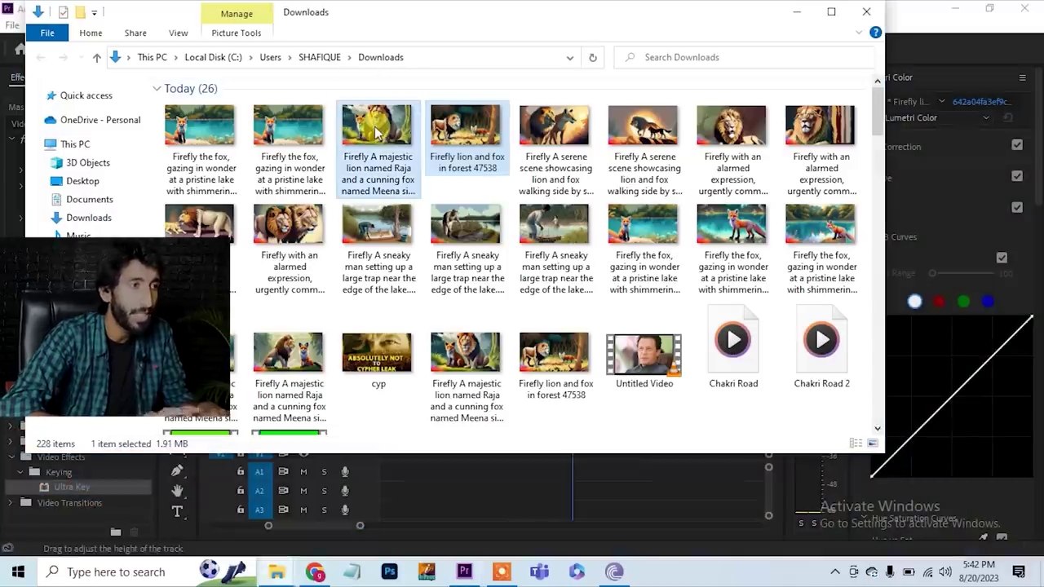
pyautogui.keyDown('ctrl'); pyautogui.click(289, 137); pyautogui.keyUp('ctrl')
pyautogui.keyDown('ctrl'); pyautogui.click(213, 140); pyautogui.keyUp('ctrl')
pyautogui.doubleClick(217, 142)
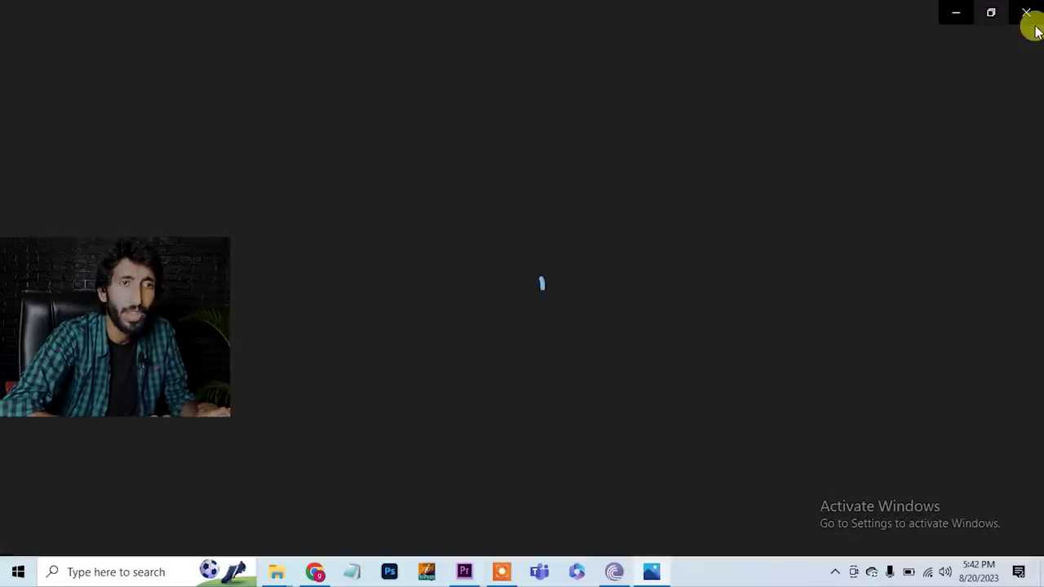
pyautogui.click(1027, 13)
pyautogui.moveTo(441, 140); pyautogui.dragTo(611, 429)
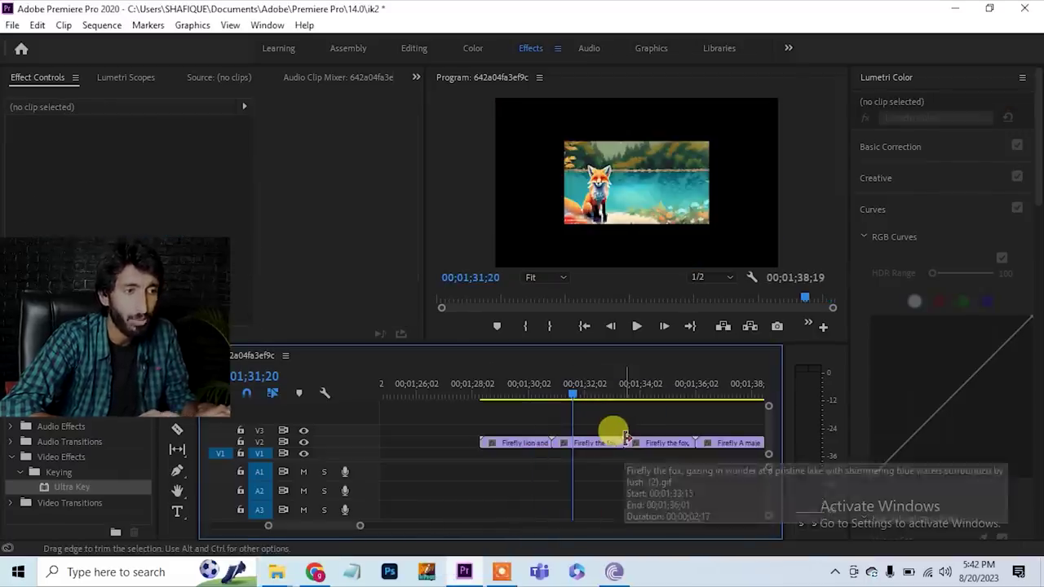
# Step: Scale each of the four Firefly clips on V2 to the frame size and scrub through them
pyautogui.click(494, 443)
pyautogui.rightClick(530, 443)
pyautogui.click(563, 553)
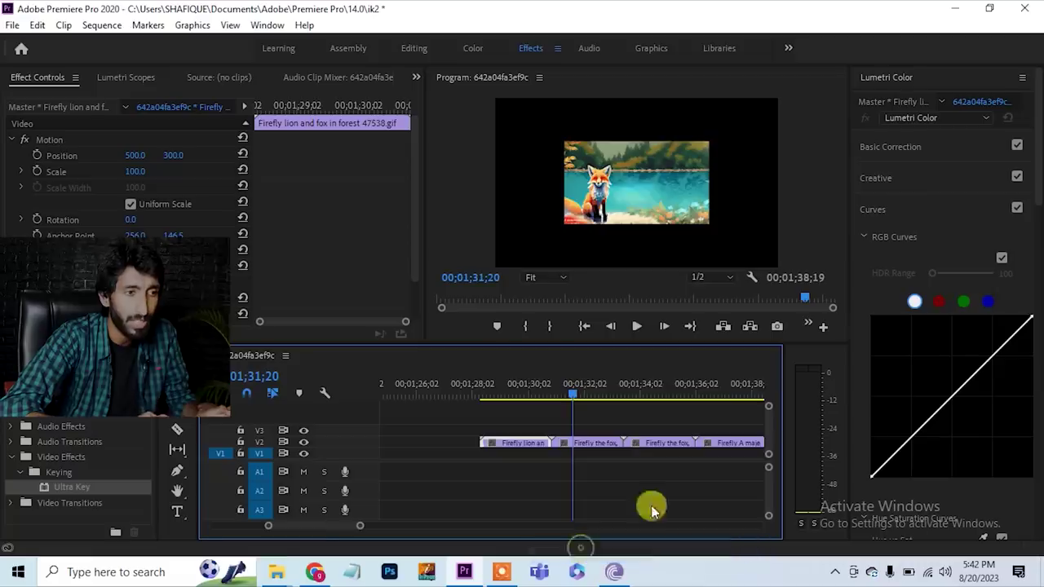
pyautogui.rightClick(587, 442)
pyautogui.click(624, 552)
pyautogui.rightClick(666, 443)
pyautogui.click(700, 552)
pyautogui.rightClick(733, 444)
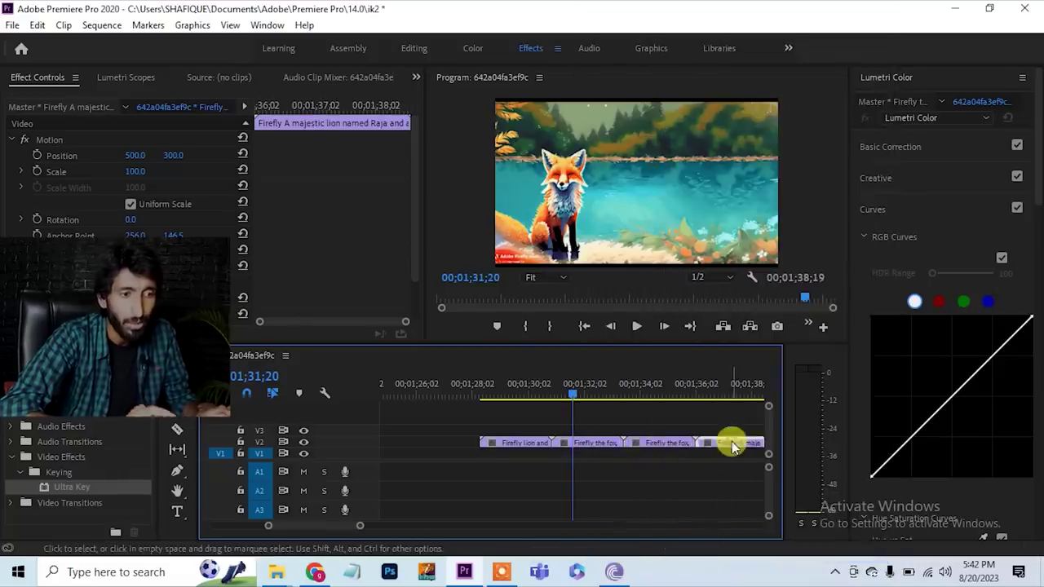
pyautogui.click(771, 553)
pyautogui.click(497, 389)
pyautogui.moveTo(497, 389); pyautogui.dragTo(546, 394)
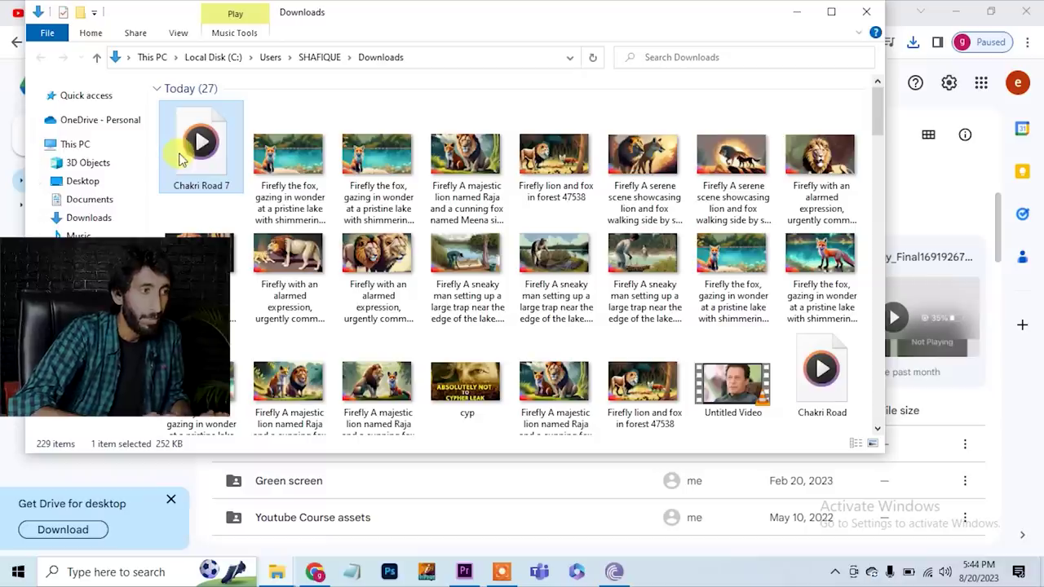
# Step: Place the Chakri Road 7 audio from Downloads on track A1 under the Firefly clips, shift it slightly earlier, and play the result
pyautogui.moveTo(181, 159); pyautogui.dragTo(514, 466)
pyautogui.click(490, 395)
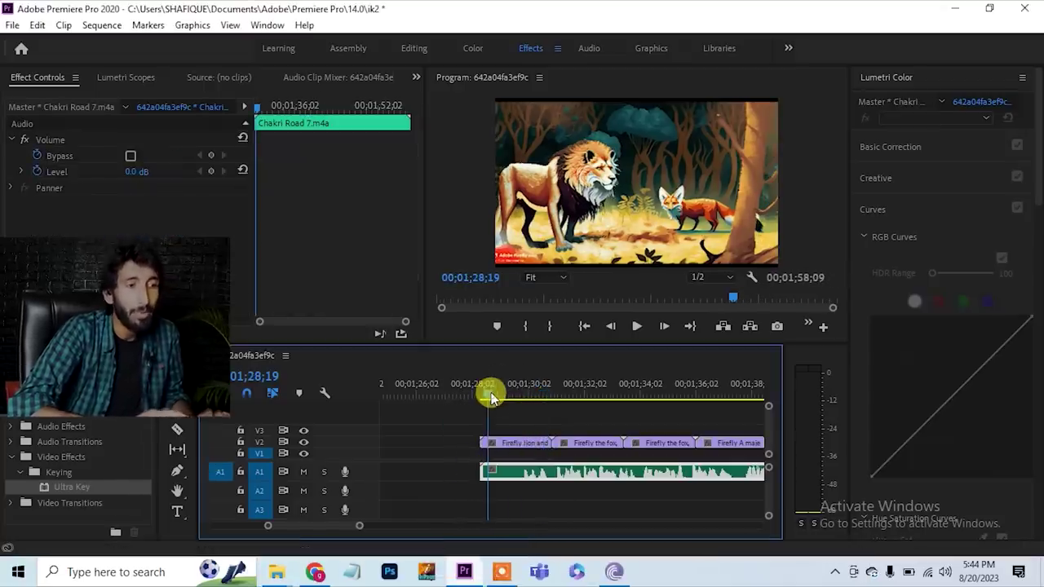
pyautogui.moveTo(544, 477); pyautogui.dragTo(497, 475)
pyautogui.moveTo(489, 398); pyautogui.dragTo(482, 399)
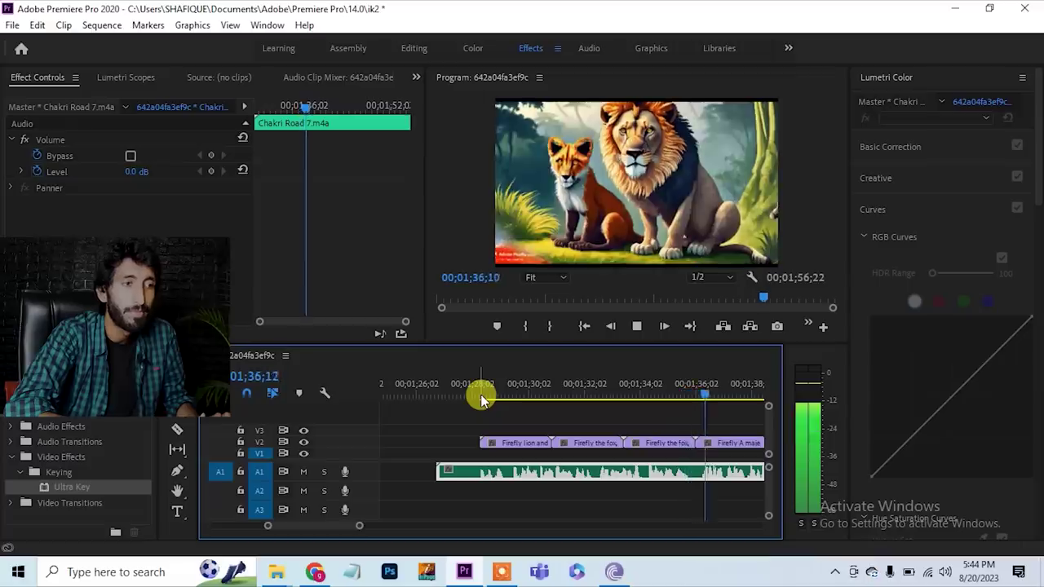
pyautogui.press('space')
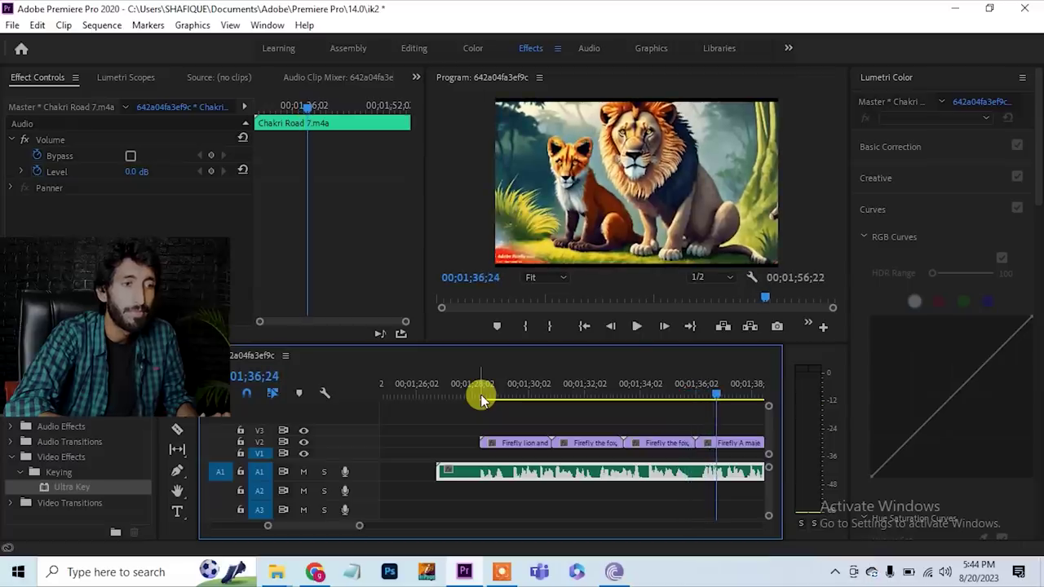
# Step: Move the fox and majestic lion clips later on V2 to leave room after the first lion and fox clip
pyautogui.click(731, 445)
pyautogui.click(581, 441)
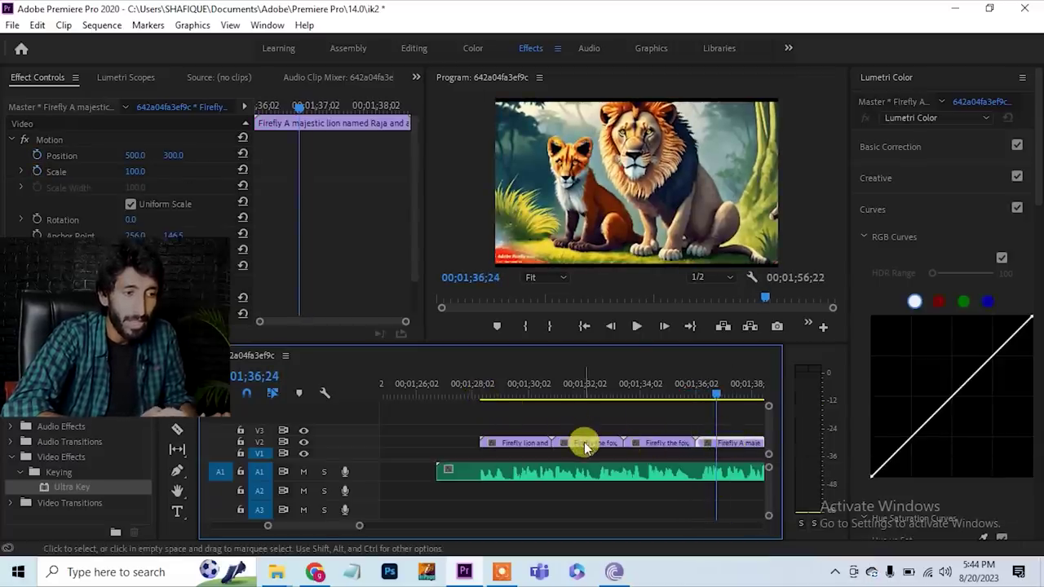
pyautogui.moveTo(363, 527); pyautogui.dragTo(400, 529)
pyautogui.moveTo(540, 443)
pyautogui.mouseDown()
pyautogui.moveTo(612, 443)
pyautogui.moveTo(536, 442)
pyautogui.mouseUp()
pyautogui.click(576, 441)
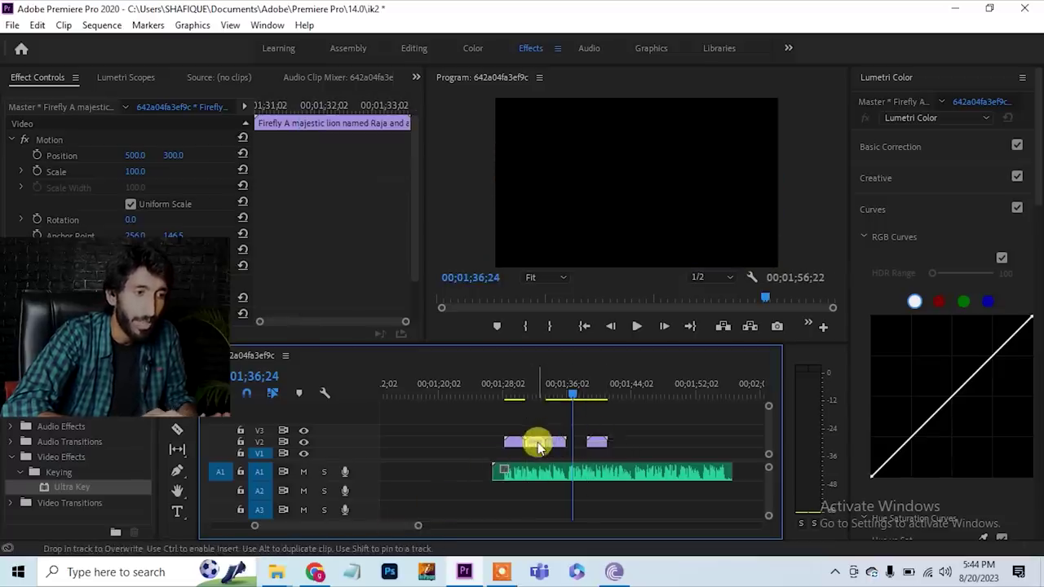
pyautogui.moveTo(620, 436); pyautogui.dragTo(595, 438)
# Step: Slow the first lion and fox clip down to a speed of 20%
pyautogui.click(511, 395)
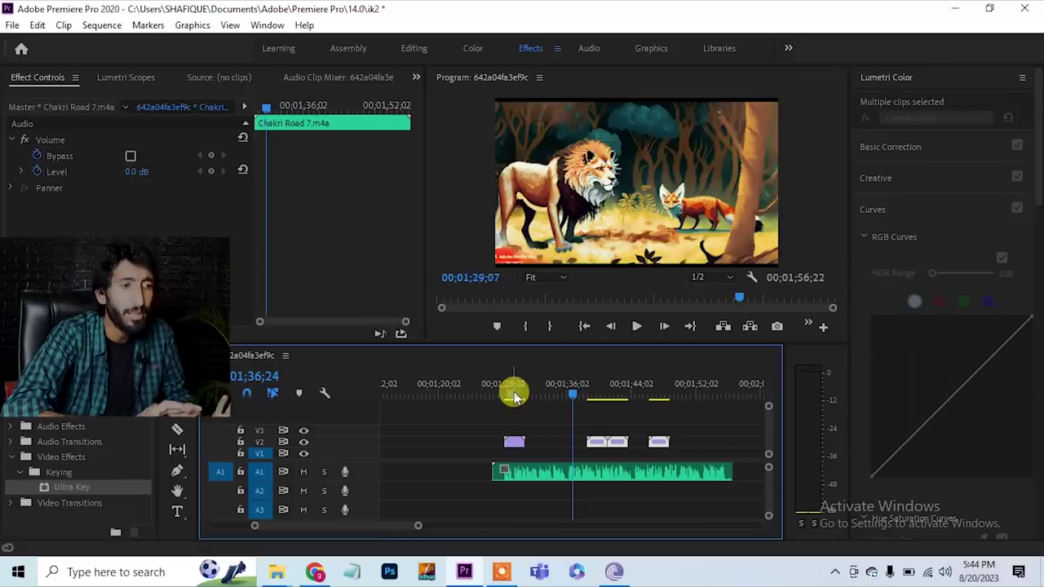
pyautogui.click(517, 444)
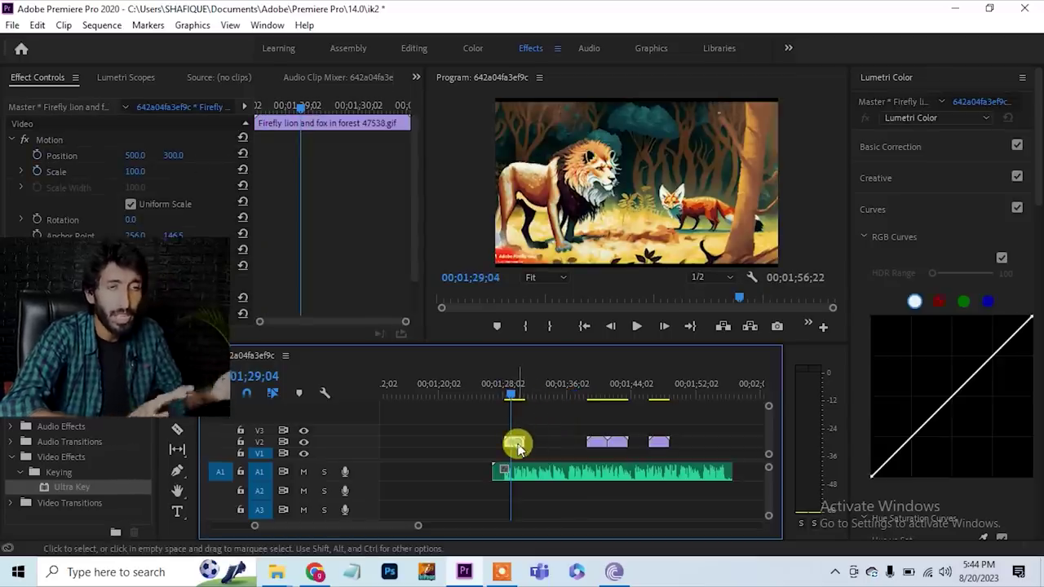
pyautogui.hotkey('ctrl', 'r')
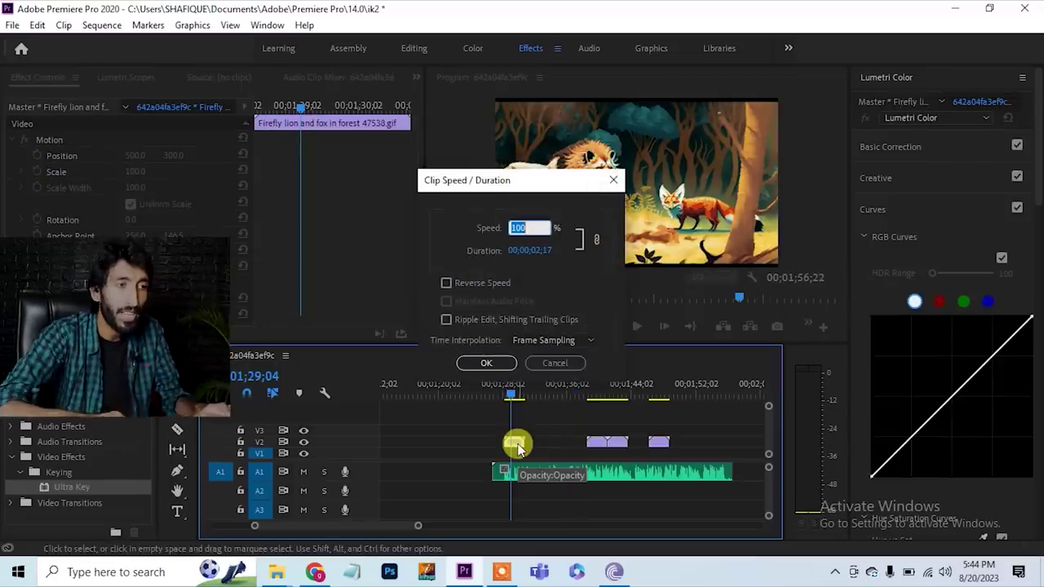
pyautogui.write('20')
pyautogui.press('Return')
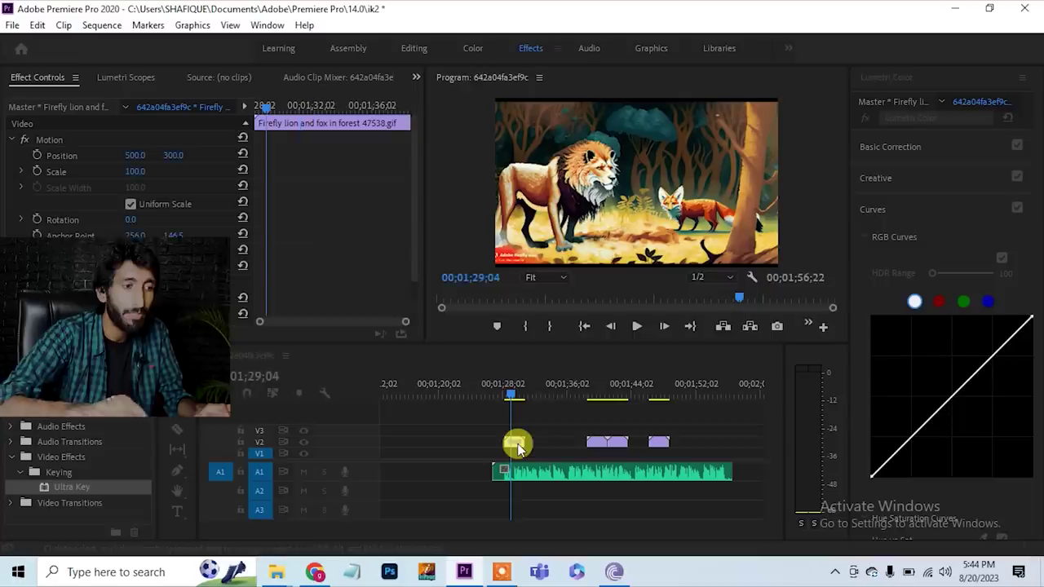
# Step: Play the slowed clip with the narration, and shift the V2 clips to start with the audio without gaps
pyautogui.click(508, 398)
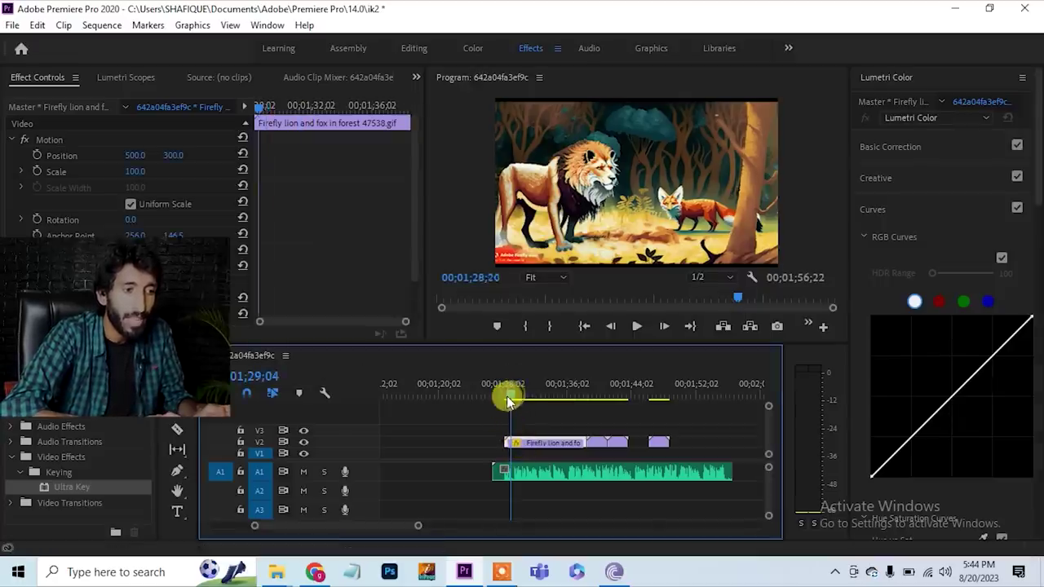
pyautogui.press('space')
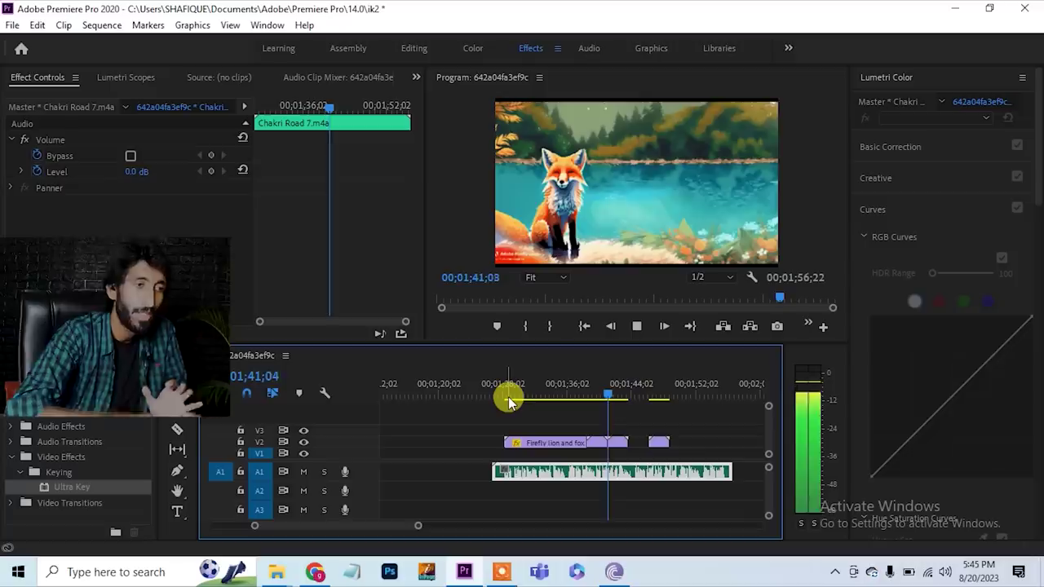
pyautogui.press('space')
pyautogui.moveTo(686, 422); pyautogui.dragTo(505, 447)
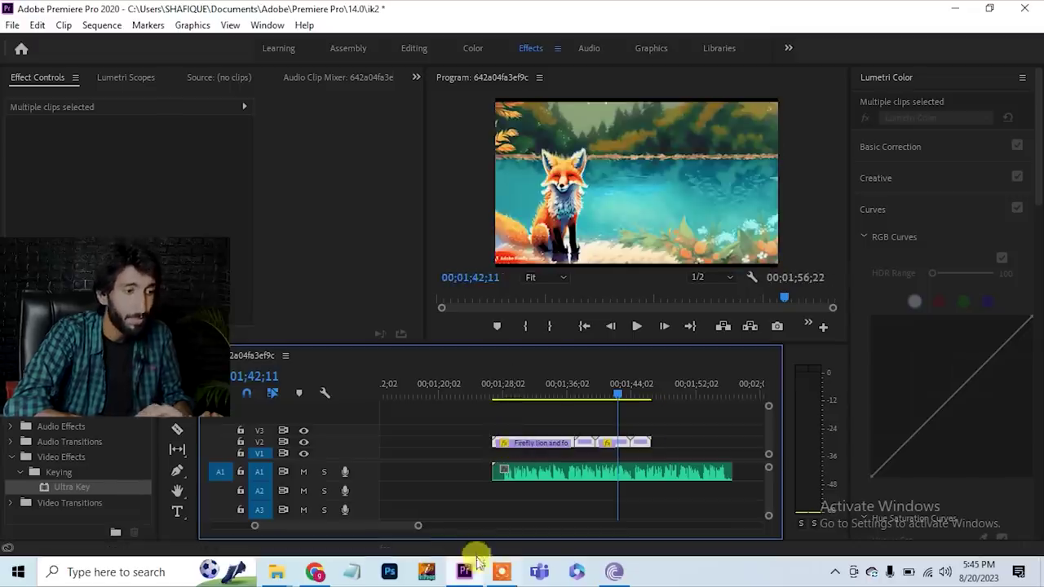
# Step: Switch to YouTube Studio in the browser, open its Audio library, and dismiss the introductory tip
pyautogui.click(315, 572)
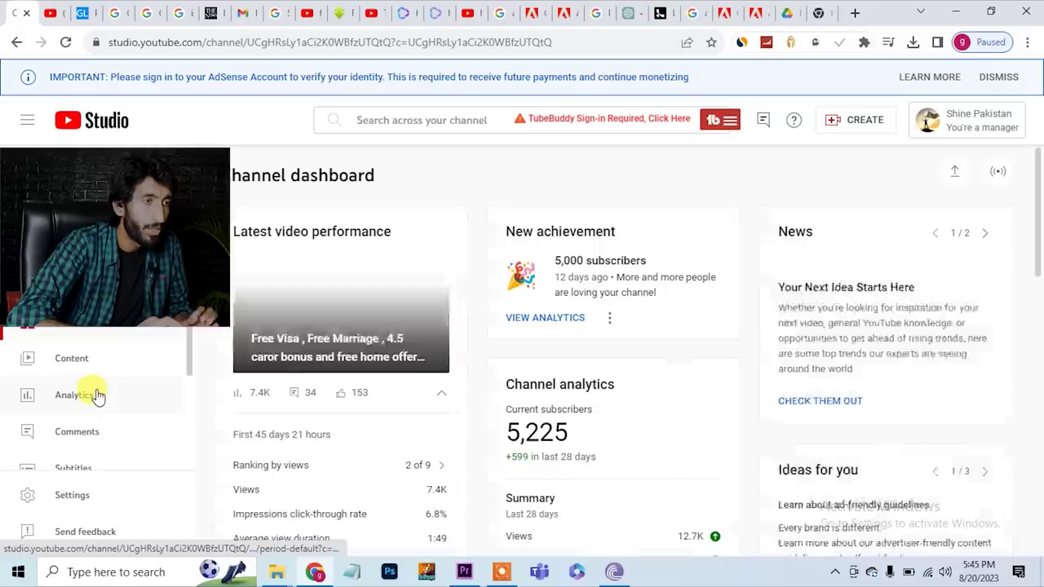
pyautogui.scroll(-3, 95, 397)
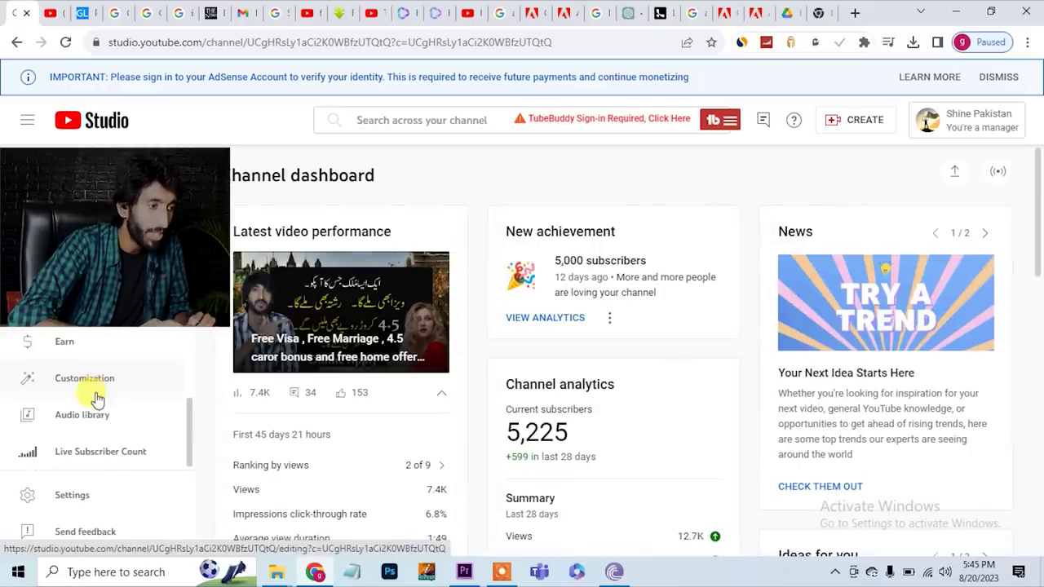
pyautogui.click(79, 418)
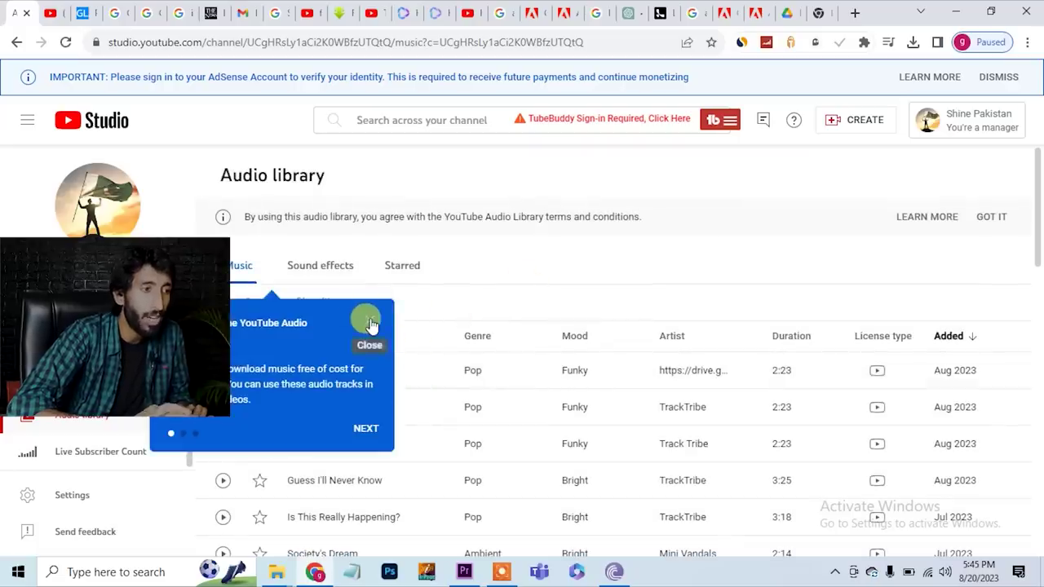
pyautogui.click(368, 320)
# Step: Search the Audio library's music for "forest" and play the track Guess I'll Never Know
pyautogui.click(334, 304)
pyautogui.write('f')
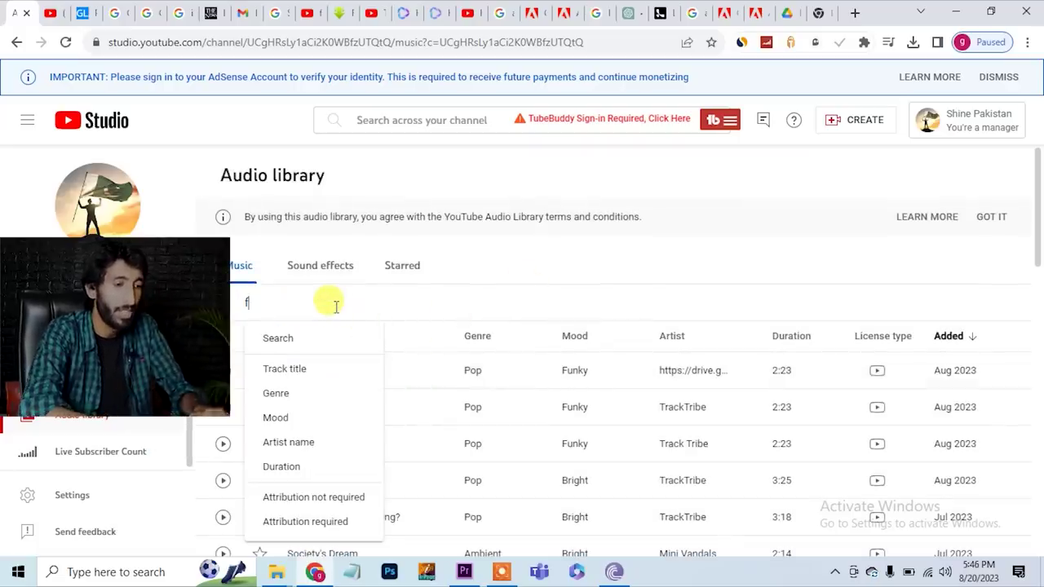
pyautogui.write('orest')
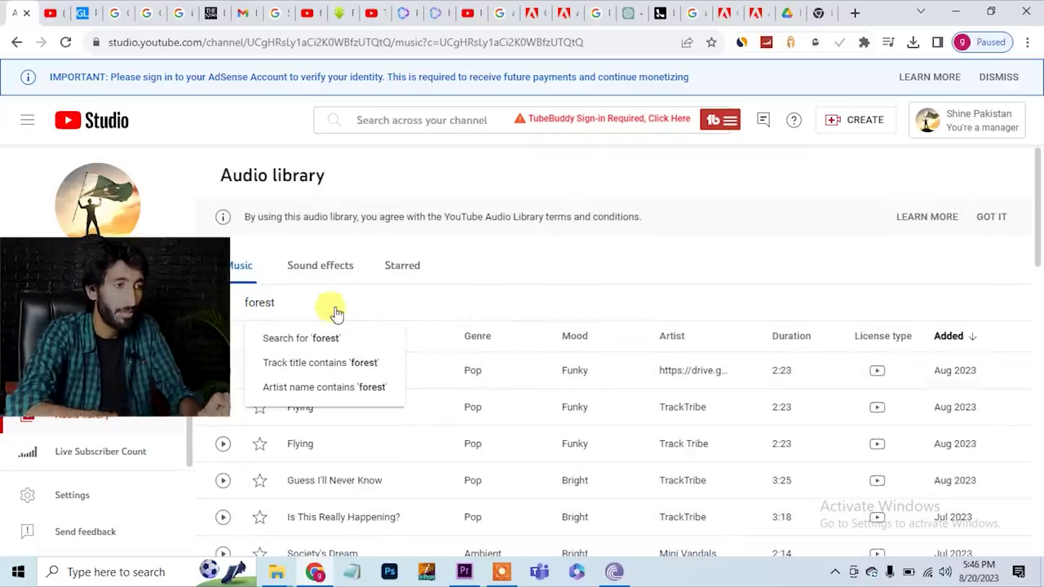
pyautogui.press('Return')
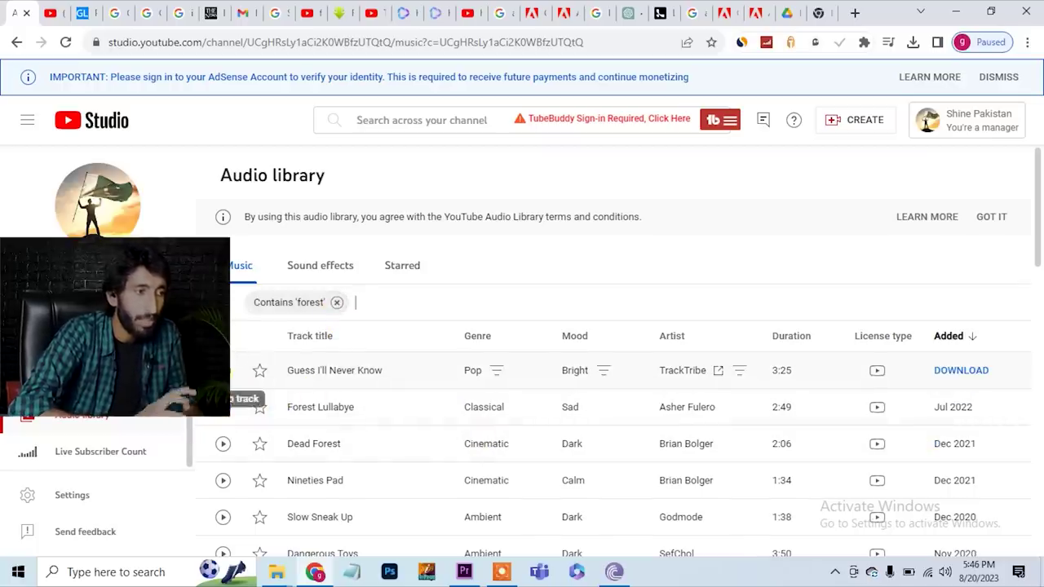
pyautogui.click(223, 370)
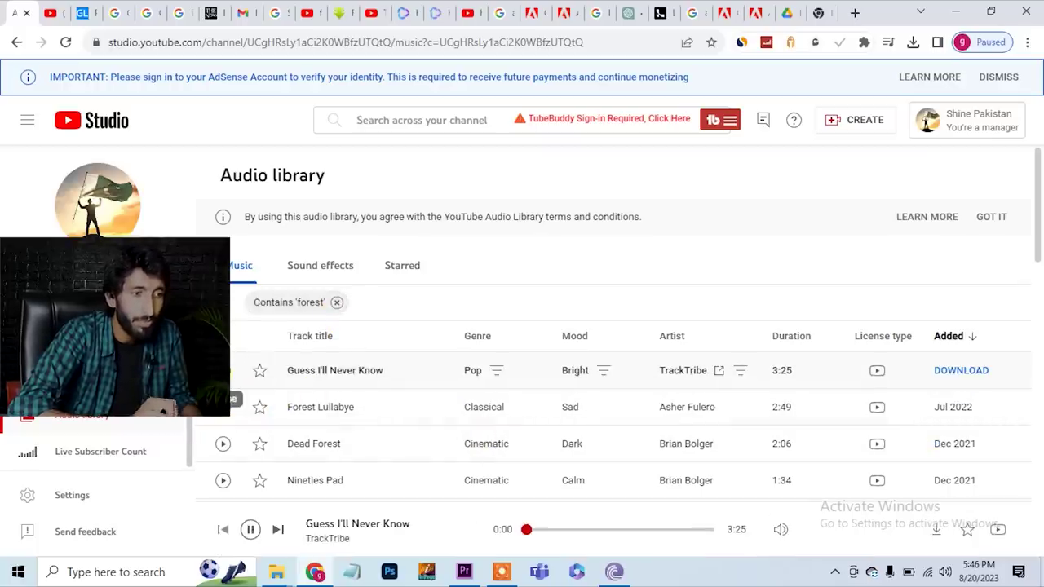
# Step: Preview the track Forest Lullabye in the Audio library, download it, and pause its playback
pyautogui.click(225, 410)
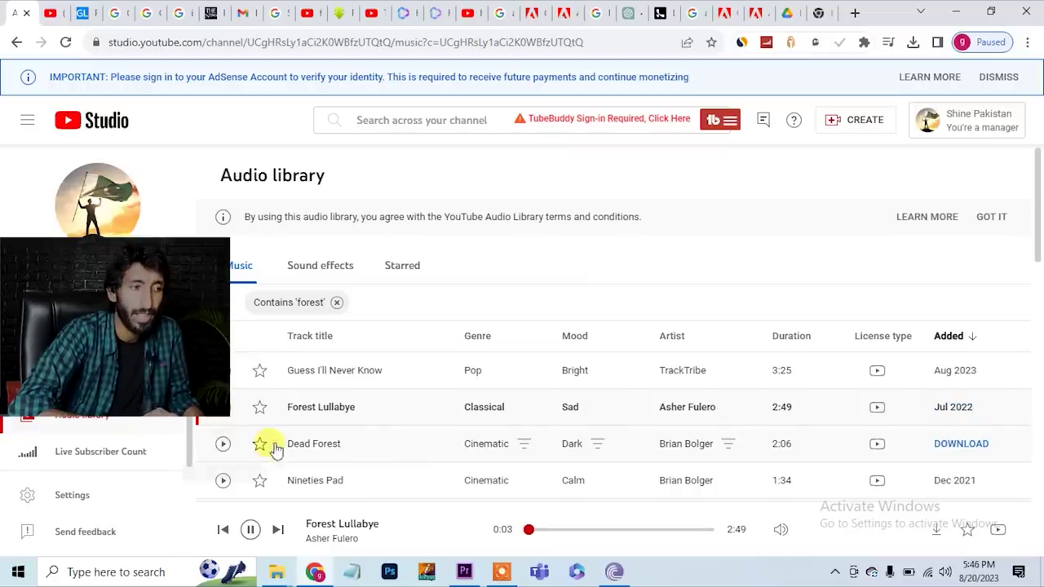
pyautogui.click(961, 410)
pyautogui.click(252, 531)
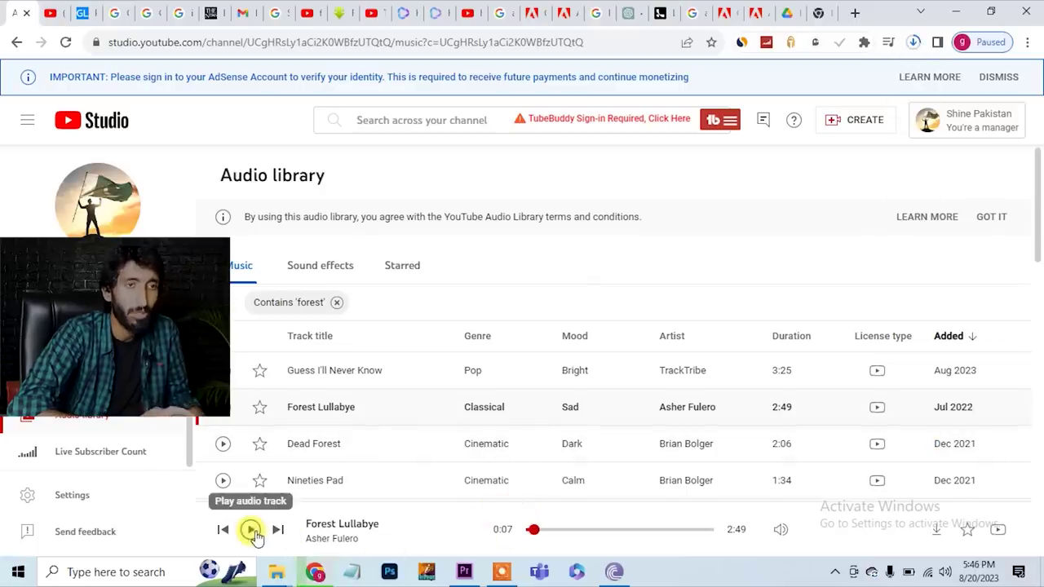
# Step: Show the downloaded Forest Lullabye file in its folder and place it in Premiere Pro on track A2, aligned with the narration's start
pyautogui.click(913, 45)
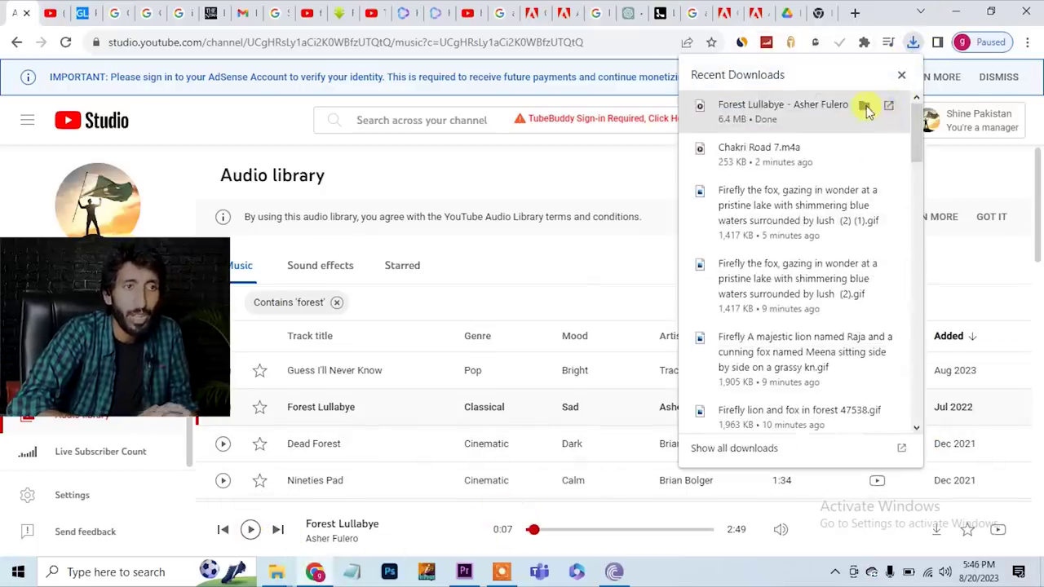
pyautogui.click(864, 106)
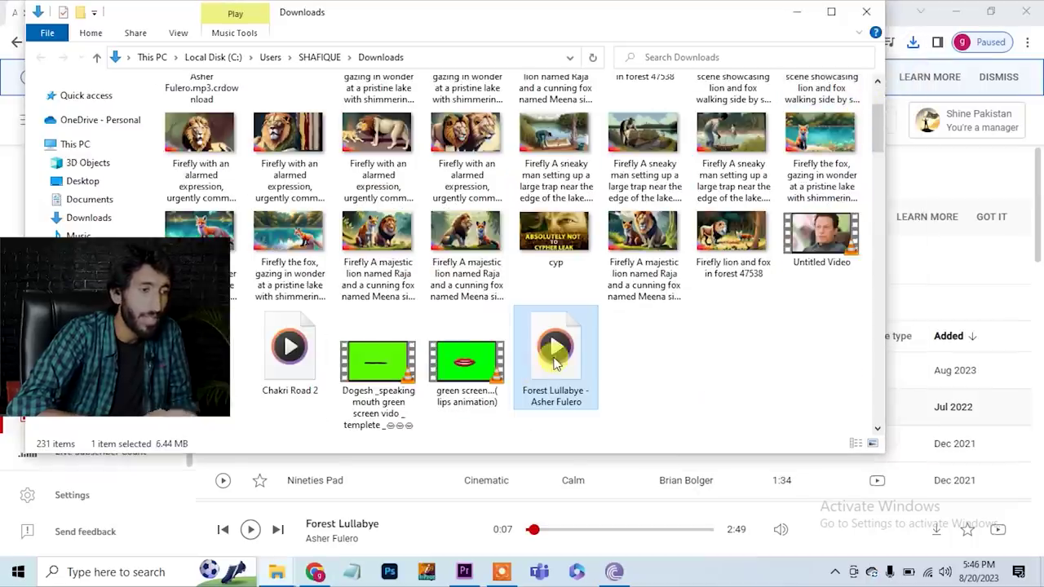
pyautogui.moveTo(506, 488)
pyautogui.mouseDown()
pyautogui.moveTo(465, 567)
pyautogui.moveTo(497, 517)
pyautogui.moveTo(497, 490)
pyautogui.mouseUp()
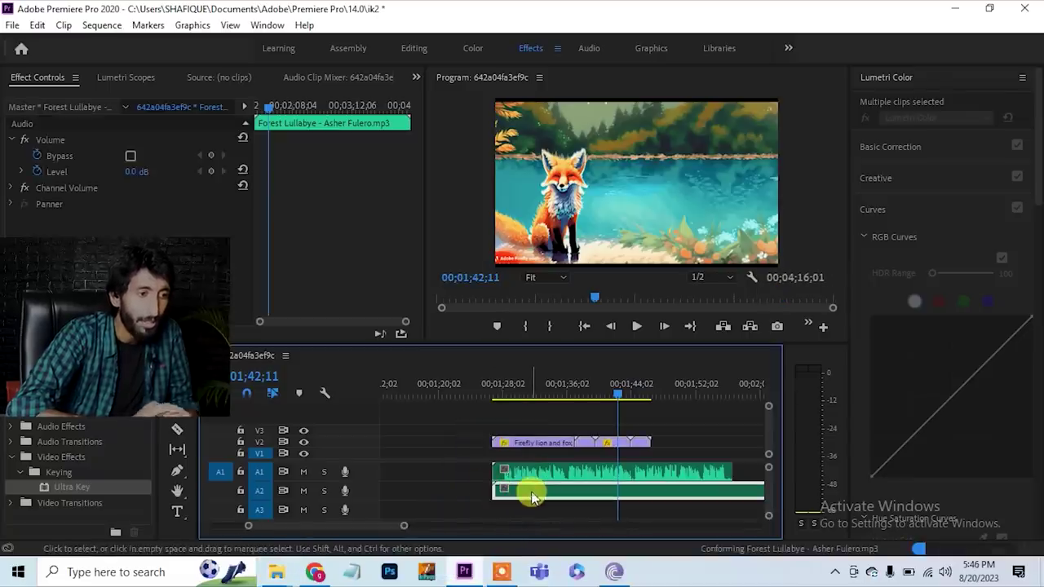
# Step: Turn off keyframing for the music clip's volume level, set it to -7.3 dB, and play the story from its start
pyautogui.click(37, 171)
pyautogui.moveTo(117, 177); pyautogui.dragTo(140, 168)
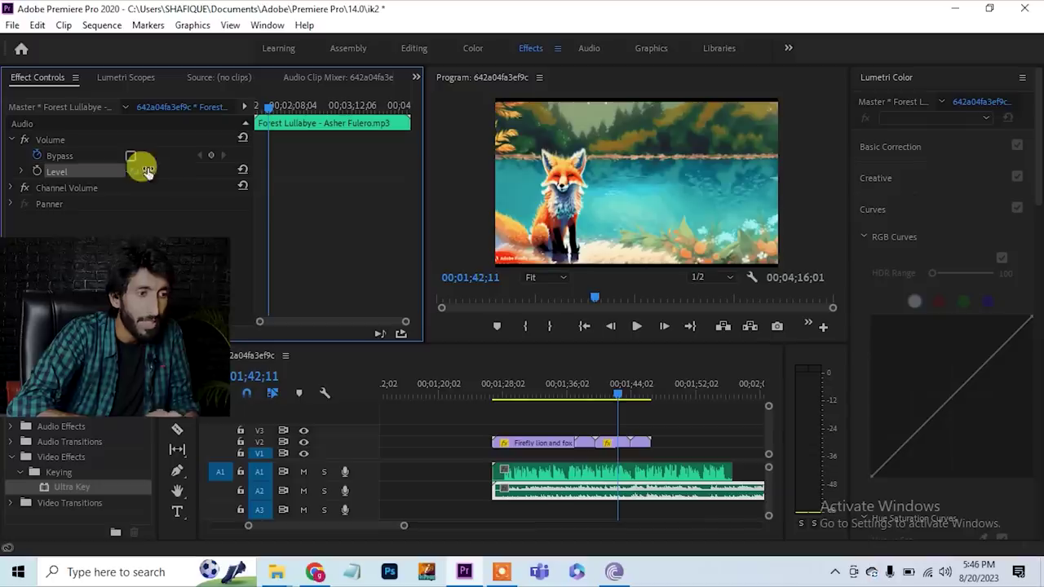
pyautogui.click(498, 397)
pyautogui.press('space')
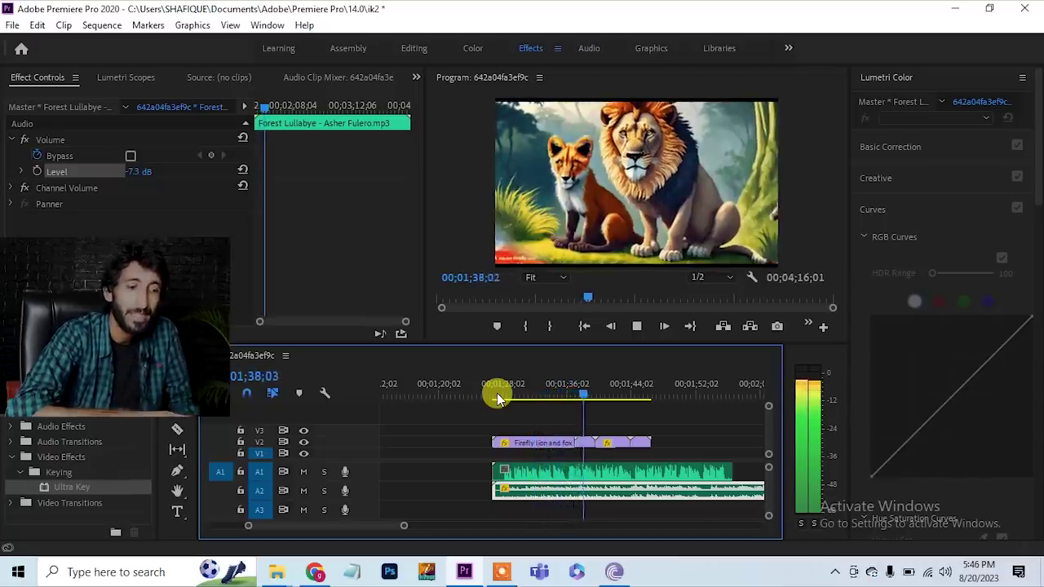
pyautogui.press('space')
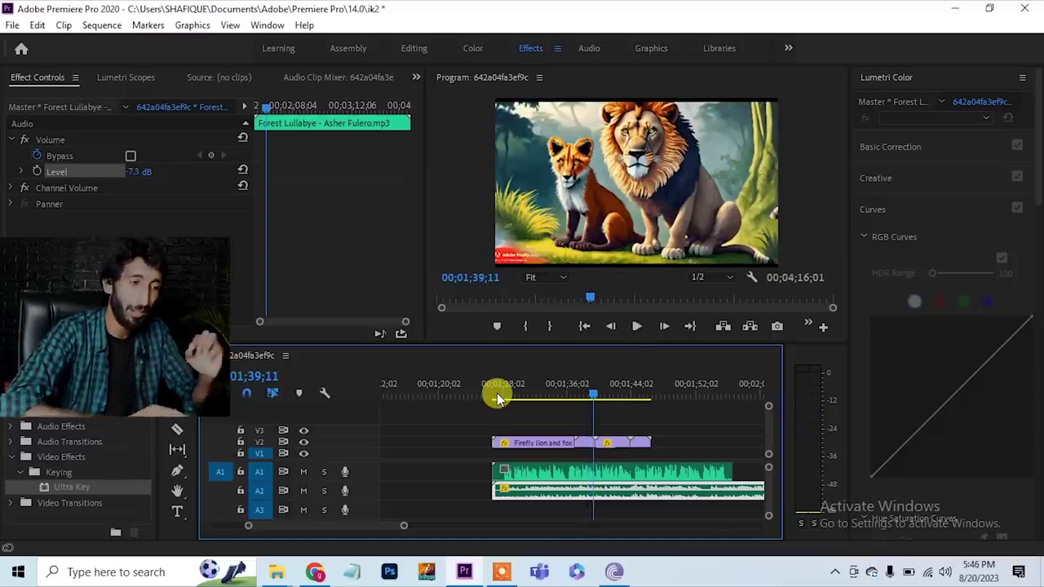
# Step: Switch to the browser, open youtube.com in a new tab, and search for "lion and fox urdu story"
pyautogui.click(318, 575)
pyautogui.hotkey('ctrl', 't')
pyautogui.write('youtube.com')
pyautogui.press('Return')
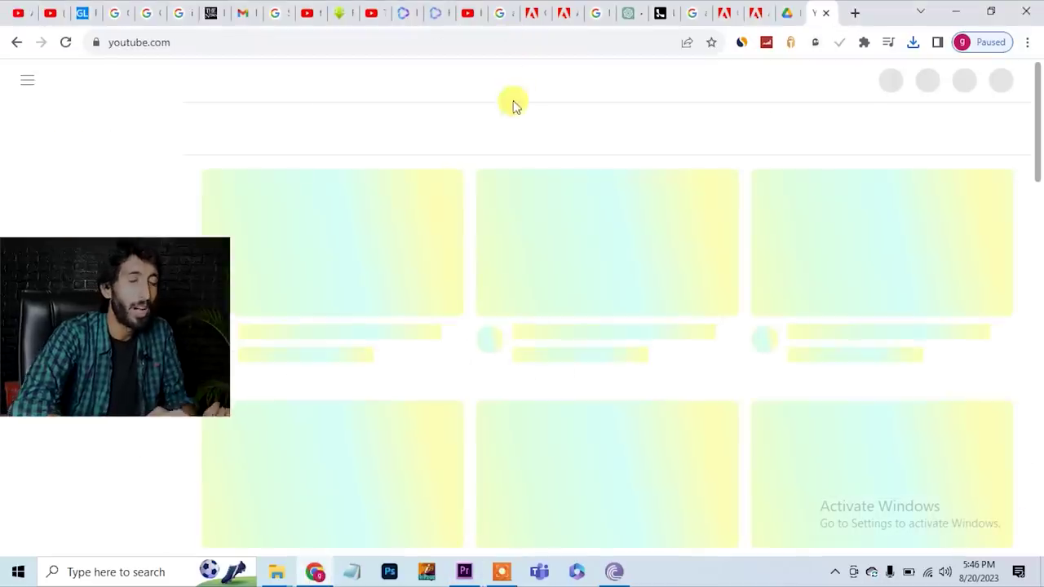
pyautogui.click(496, 80)
pyautogui.write('li')
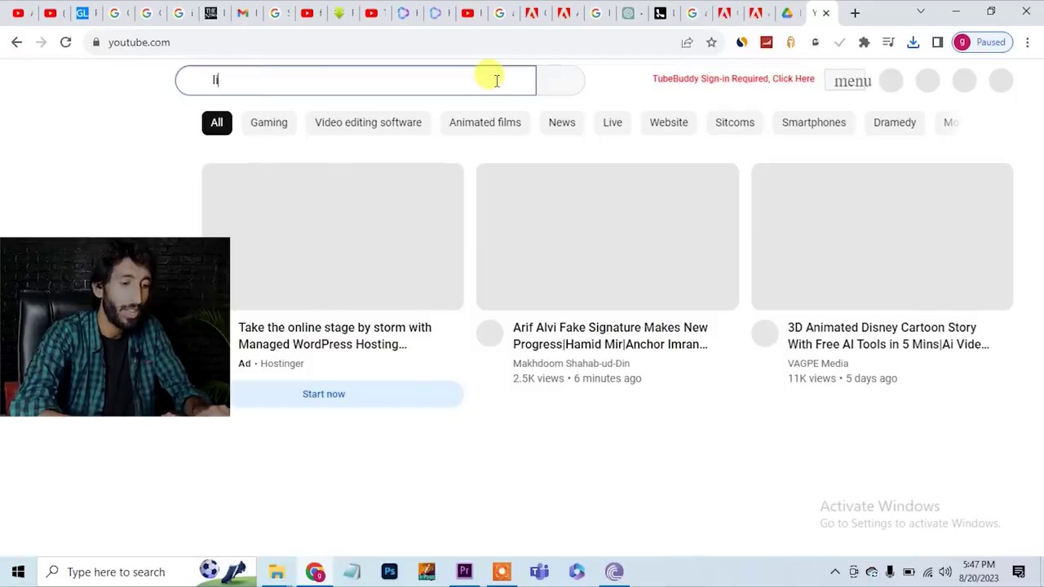
pyautogui.write('on and fox')
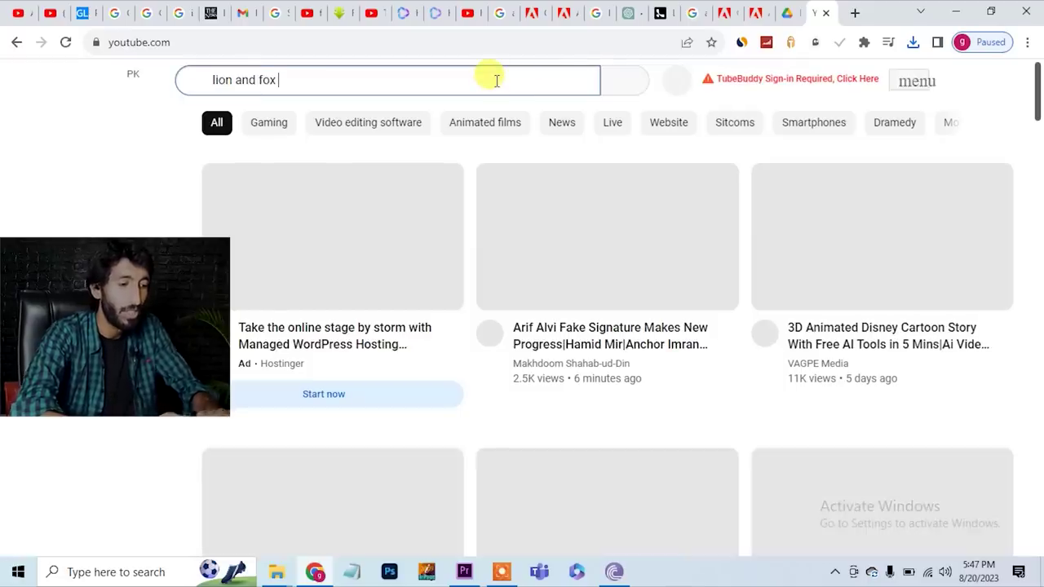
pyautogui.write(' ur')
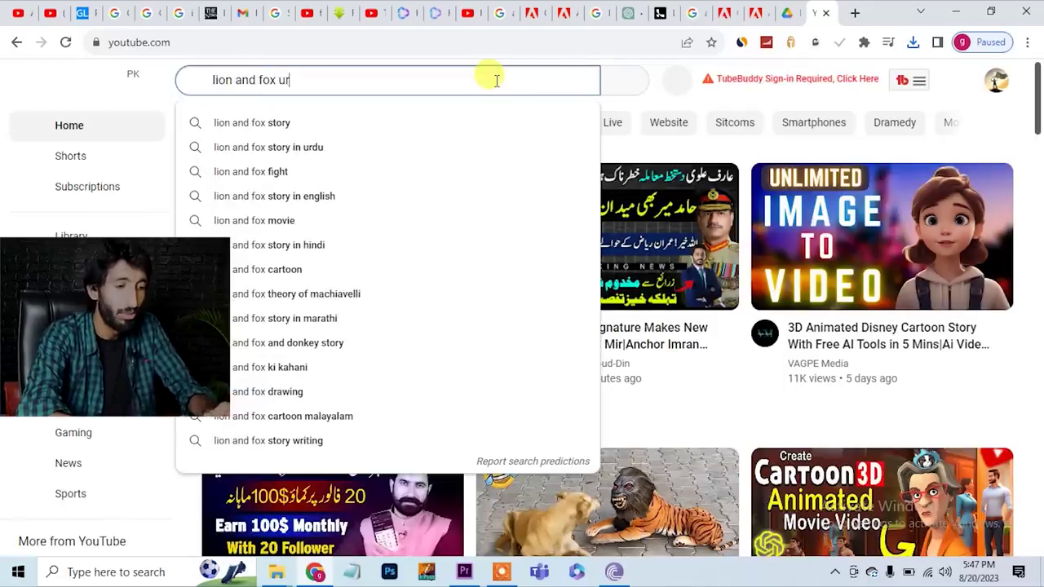
pyautogui.write('du story')
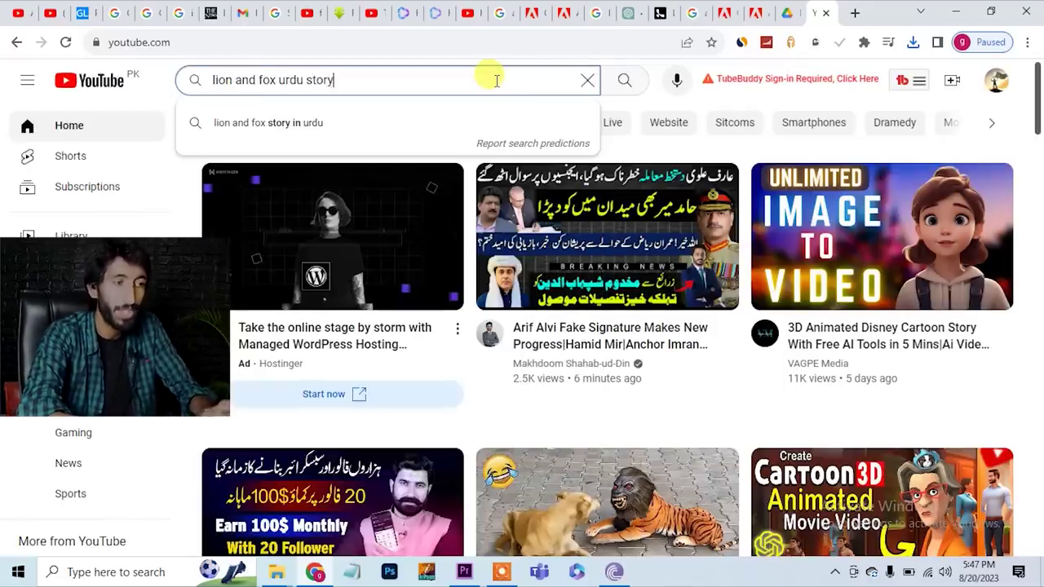
pyautogui.press('Return')
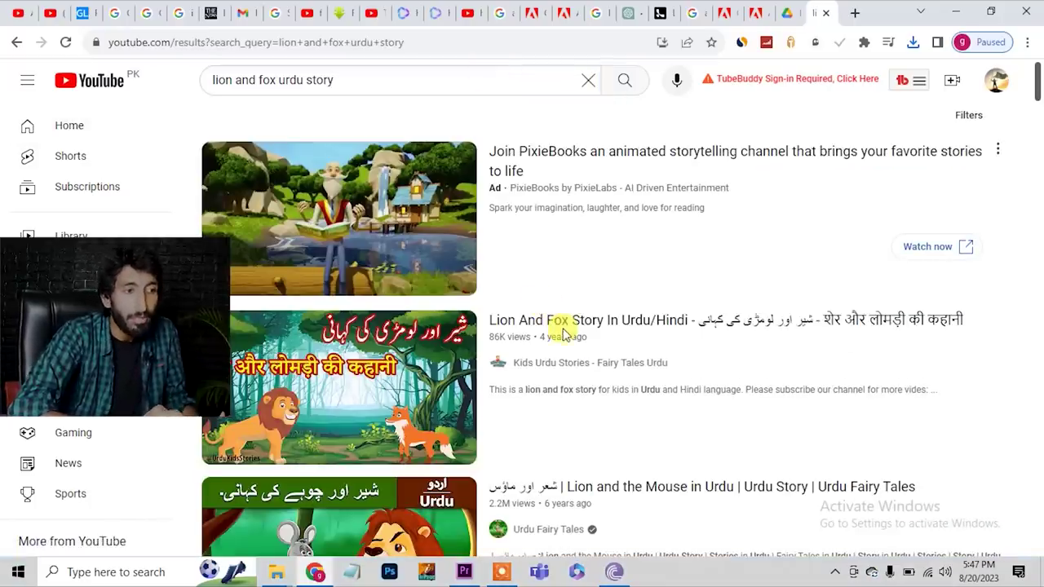
# Step: Browse the search results and examine the titles, thumbnails and view counts of similar Urdu animal stories
pyautogui.scroll(-2, 581, 420)
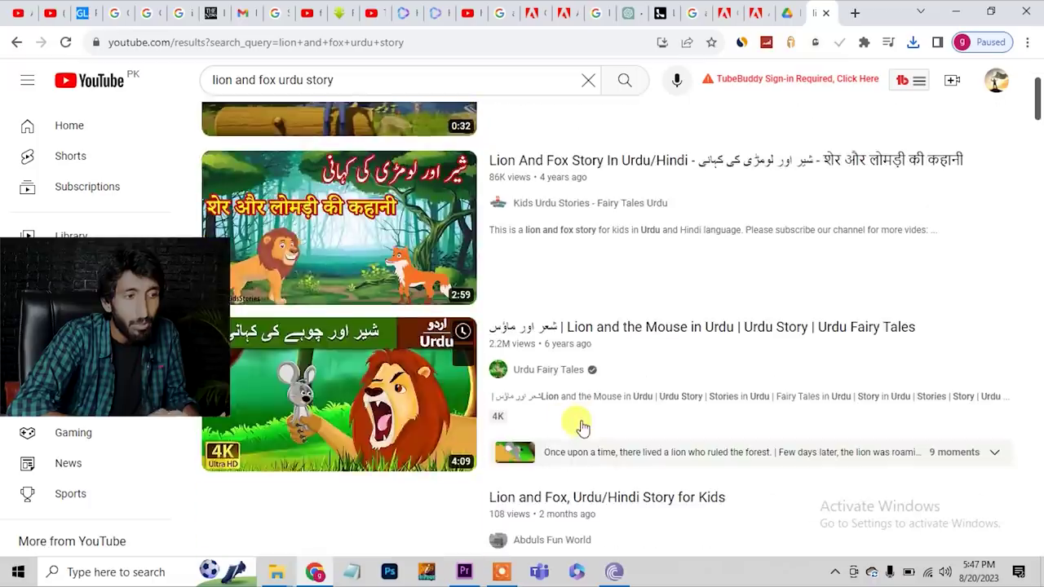
pyautogui.scroll(-3, 596, 367)
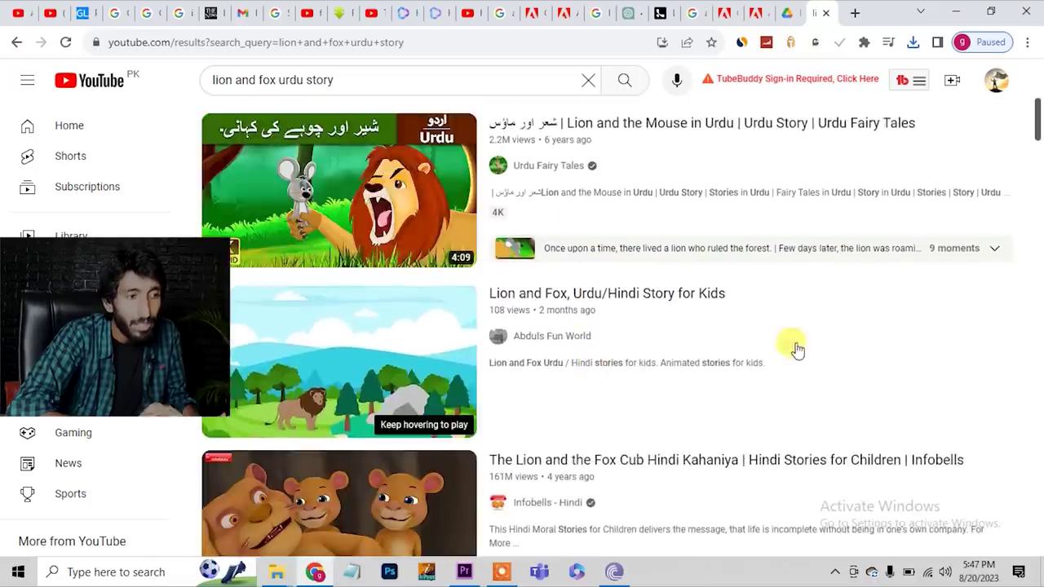
pyautogui.scroll(-3, 792, 350)
pyautogui.scroll(-4, 792, 350)
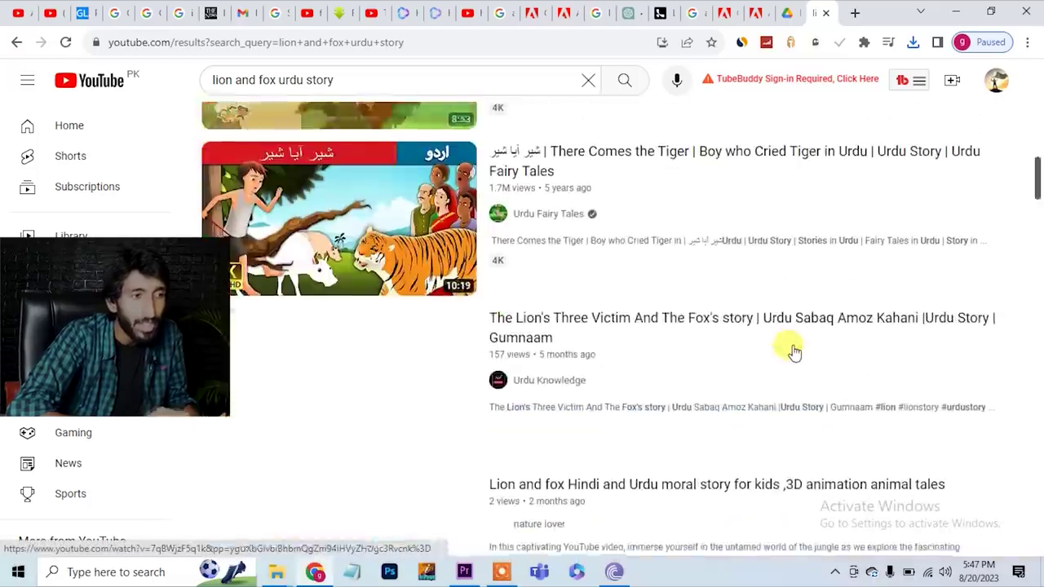
pyautogui.scroll(-4, 796, 349)
pyautogui.scroll(-9, 792, 350)
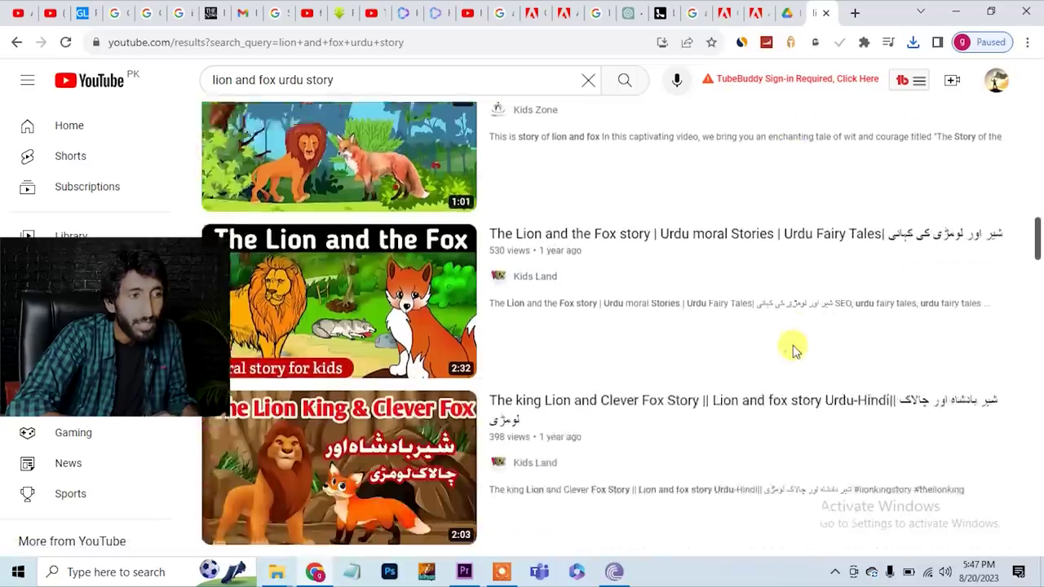
pyautogui.scroll(-7, 793, 350)
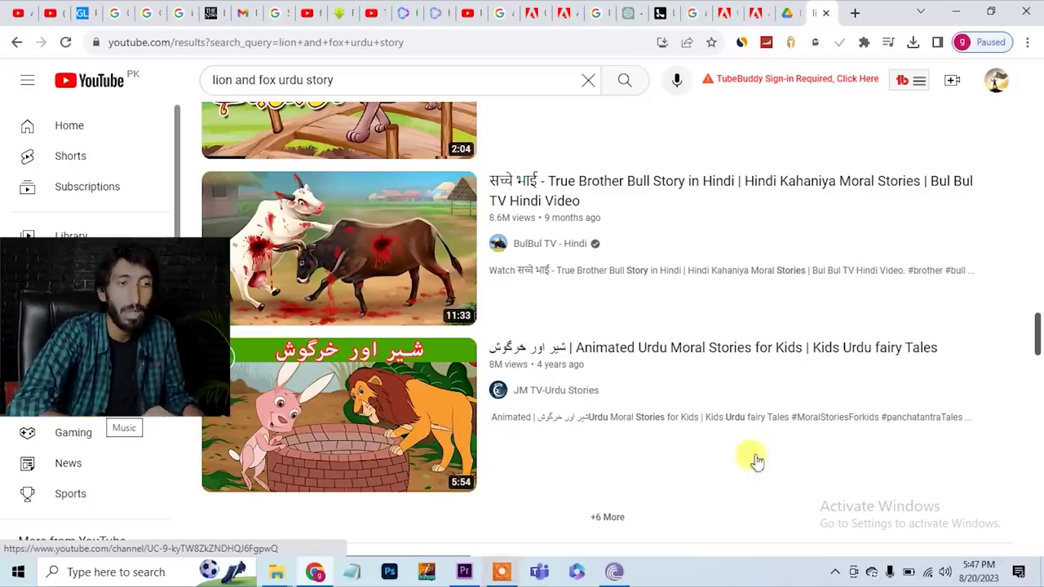
pyautogui.scroll(10, 952, 215)
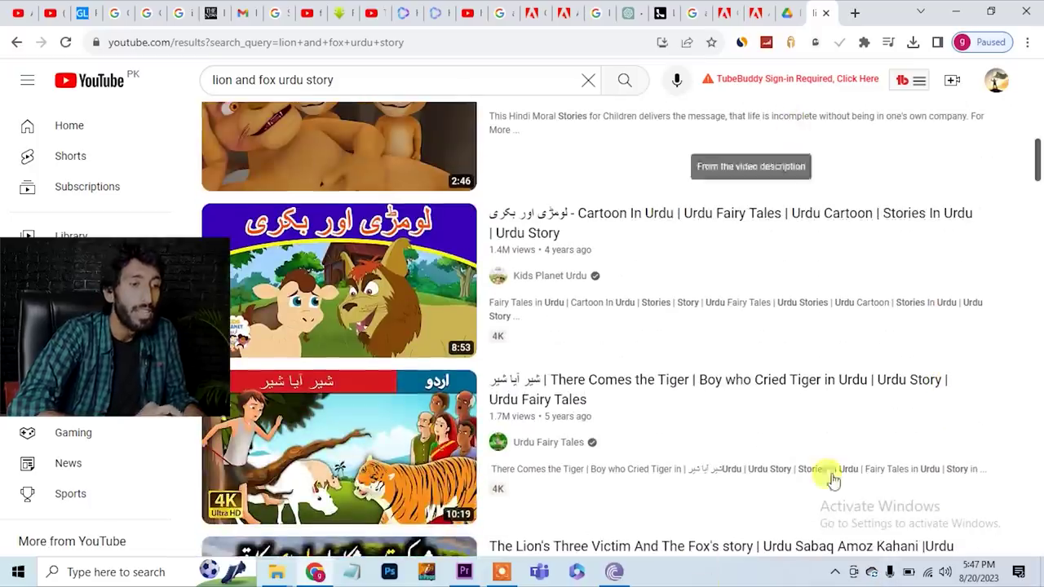
# Step: Switch to Premiere Pro and set the sequence's frame size to 600 horizontal by 1000 vertical, accepting the deletion of its previews
pyautogui.click(459, 577)
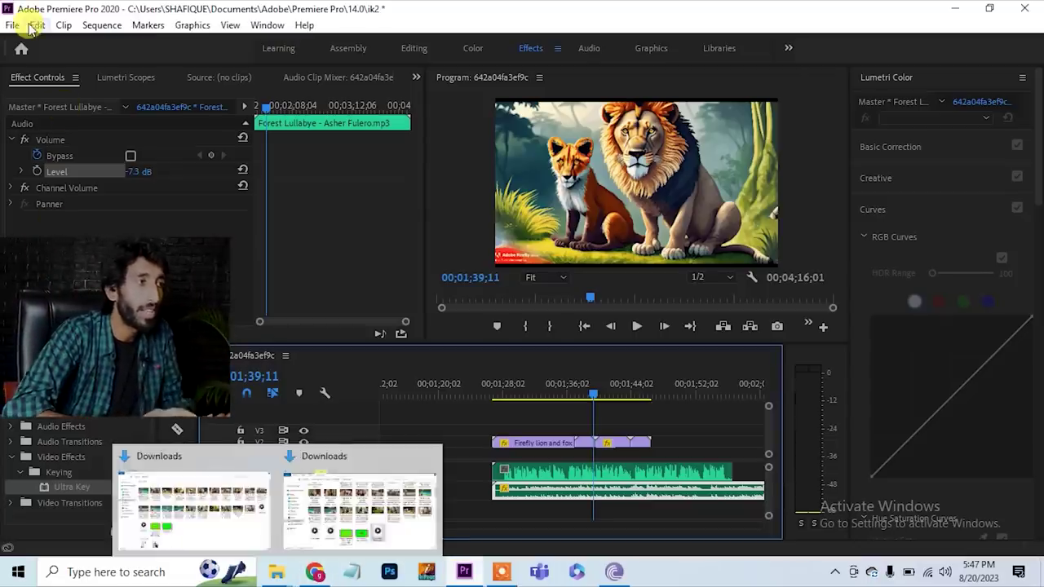
pyautogui.click(101, 26)
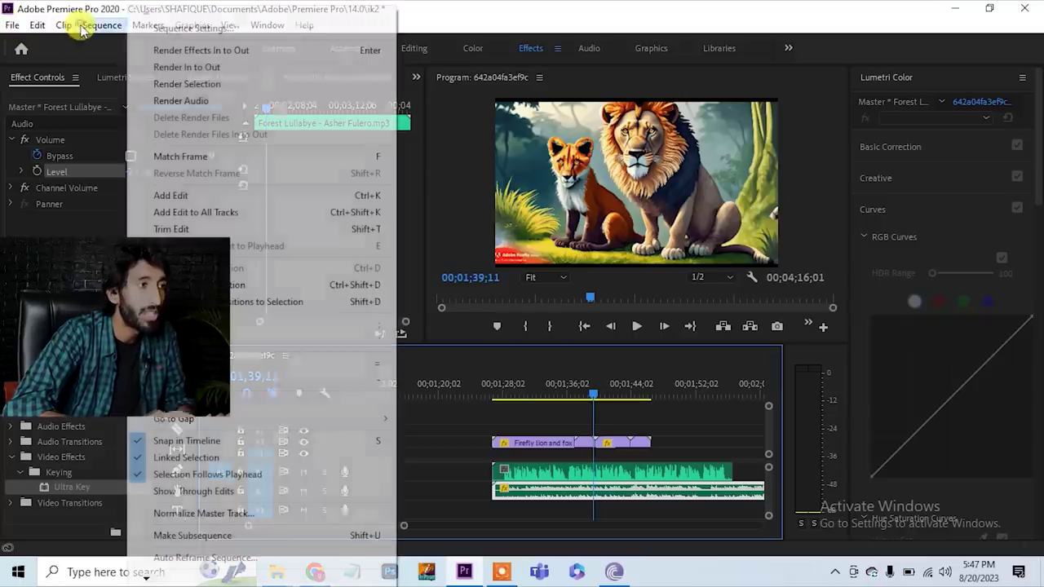
pyautogui.click(205, 33)
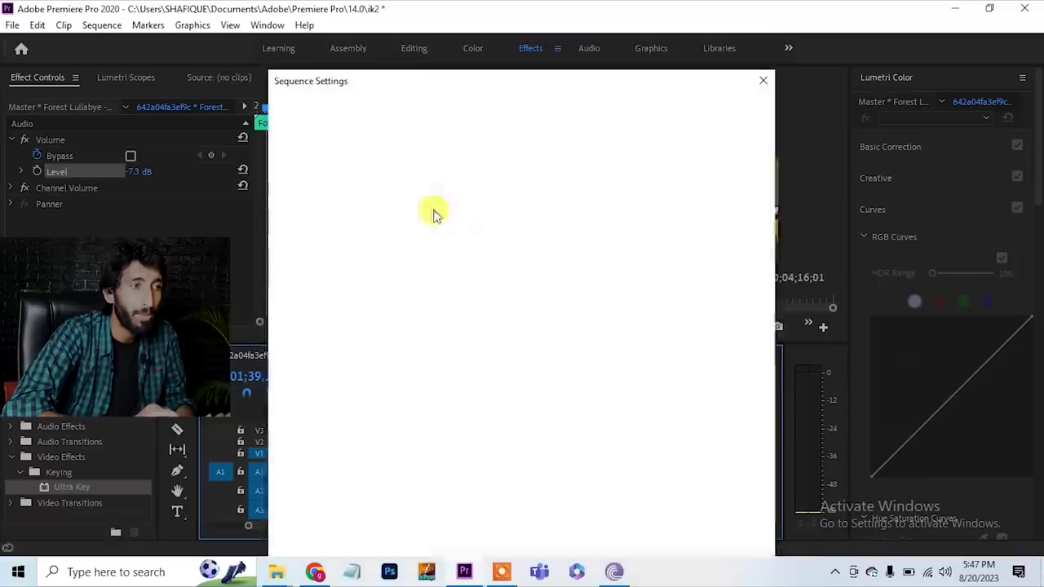
pyautogui.click(426, 173)
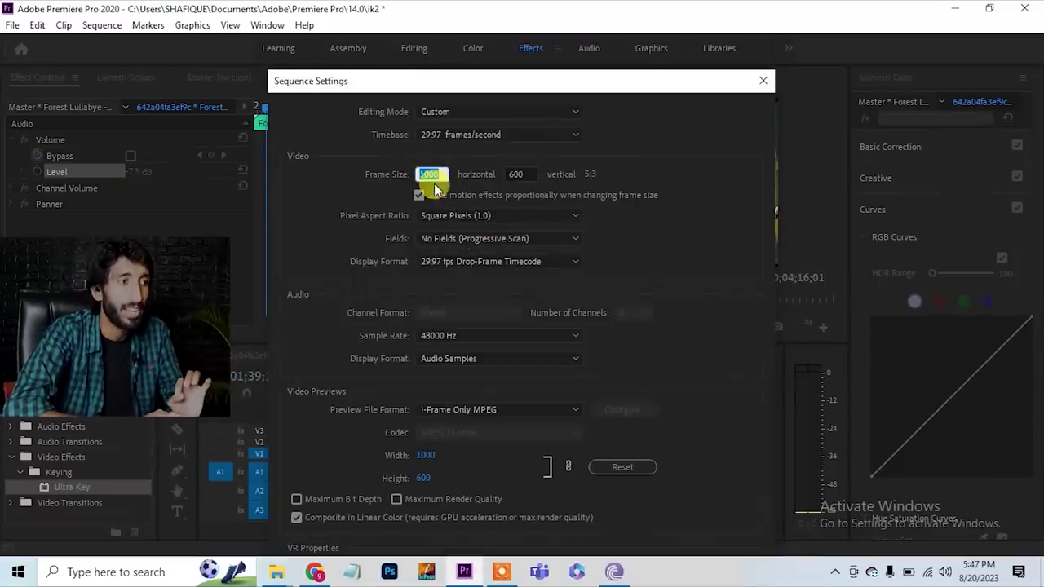
pyautogui.write('600')
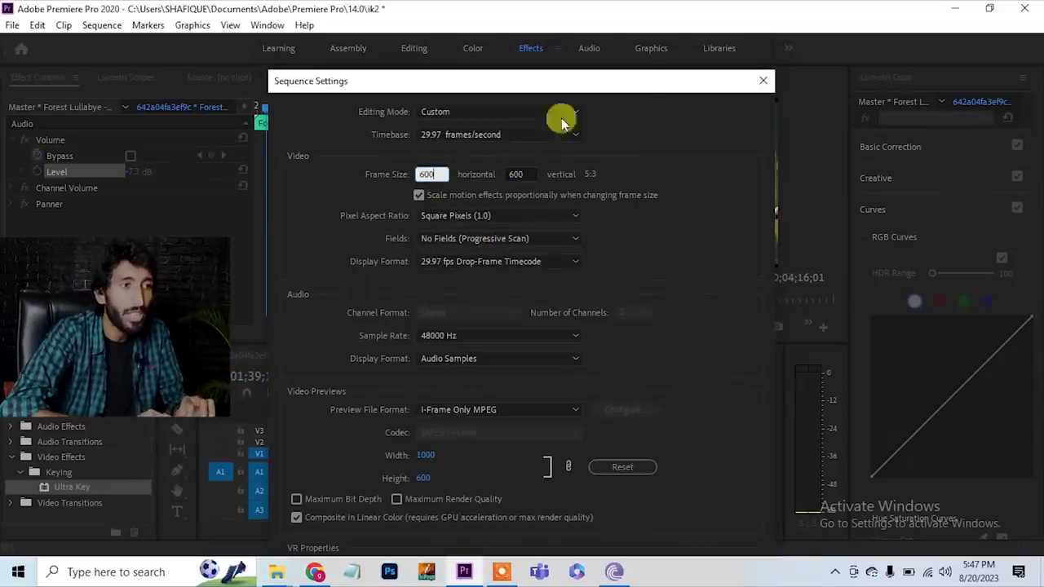
pyautogui.click(523, 174)
pyautogui.write('1000')
pyautogui.moveTo(362, 82); pyautogui.dragTo(336, 12)
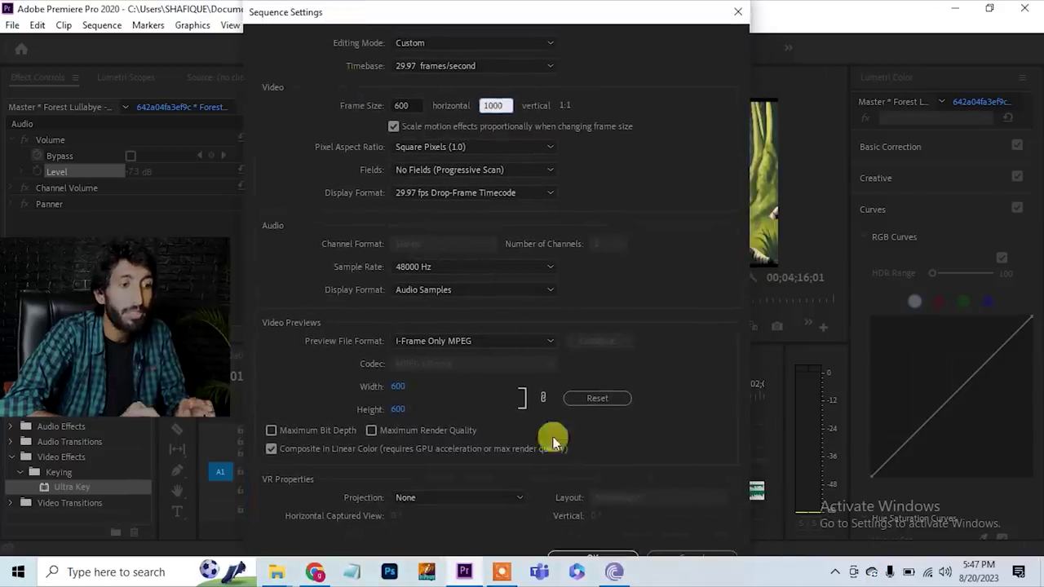
pyautogui.click(579, 558)
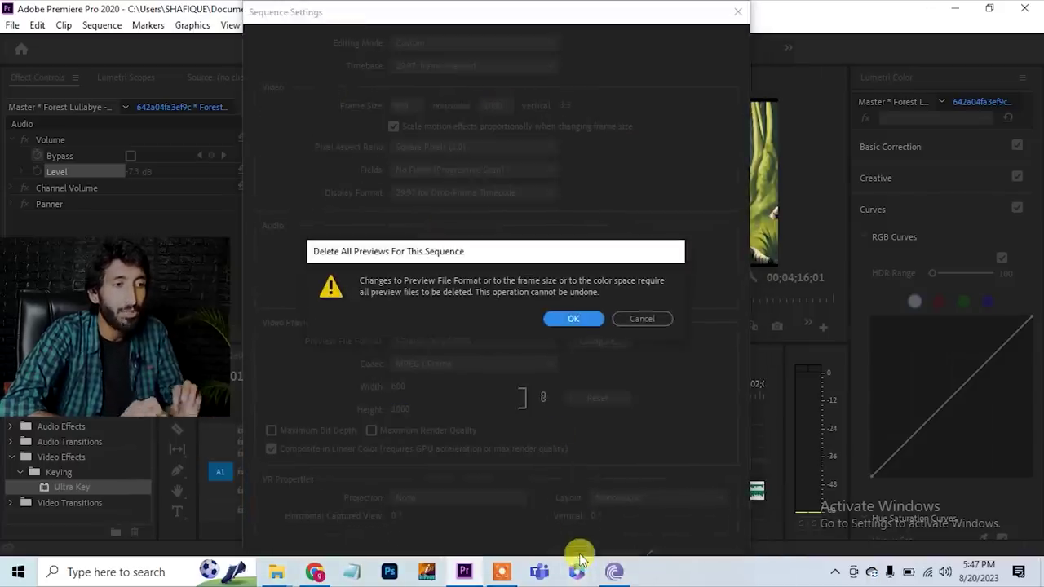
pyautogui.click(573, 320)
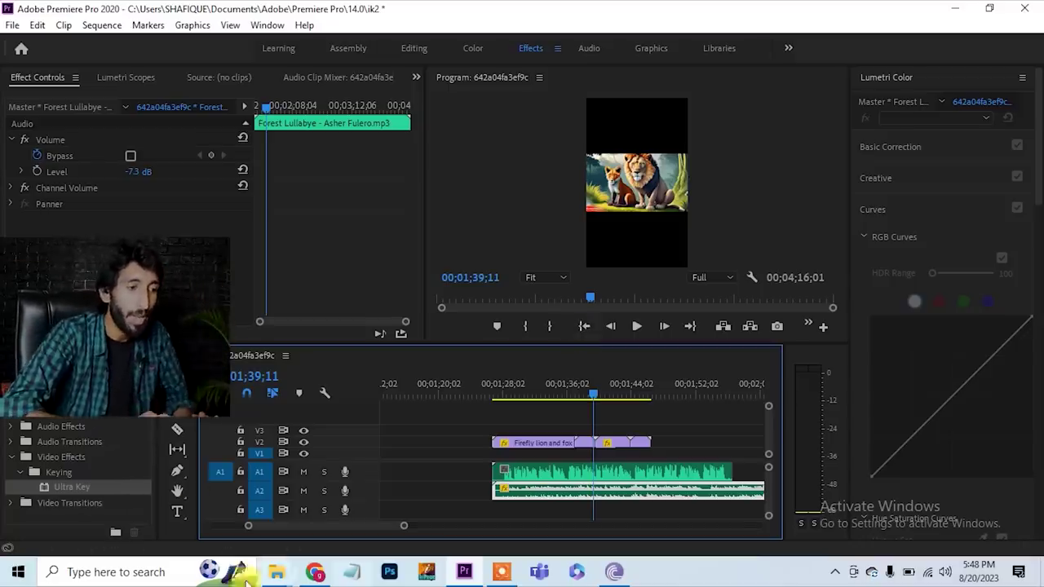
# Step: Switch back to the YouTube search results in the browser
pyautogui.click(315, 572)
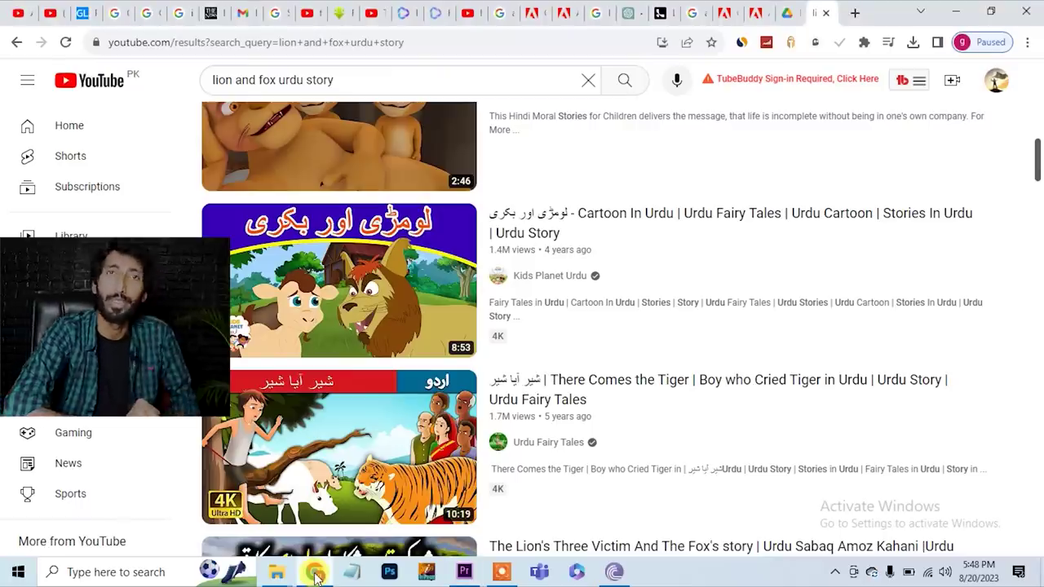